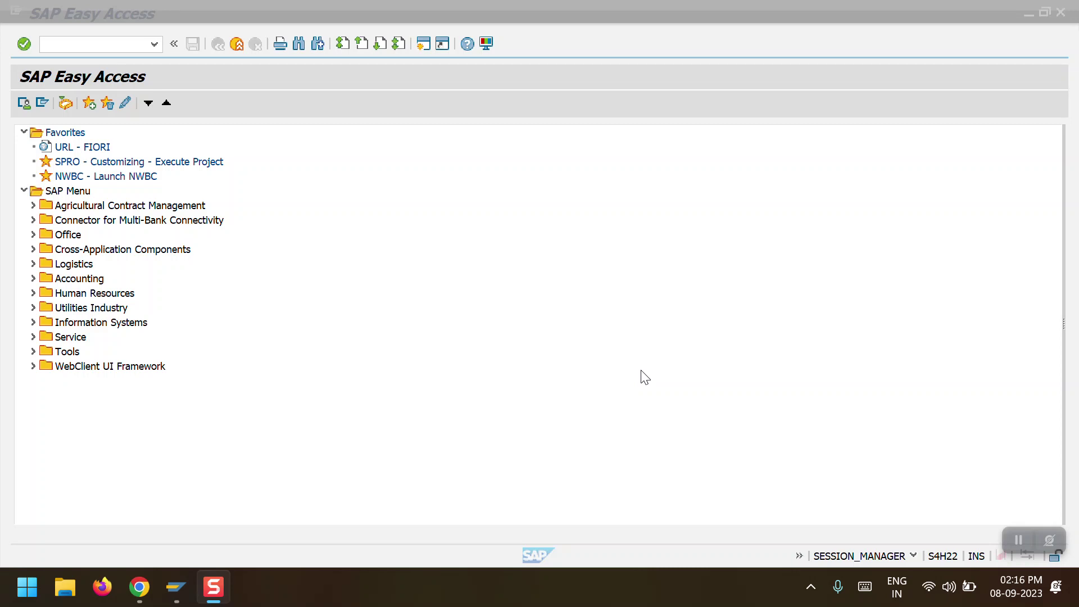
pyautogui.click(83, 45)
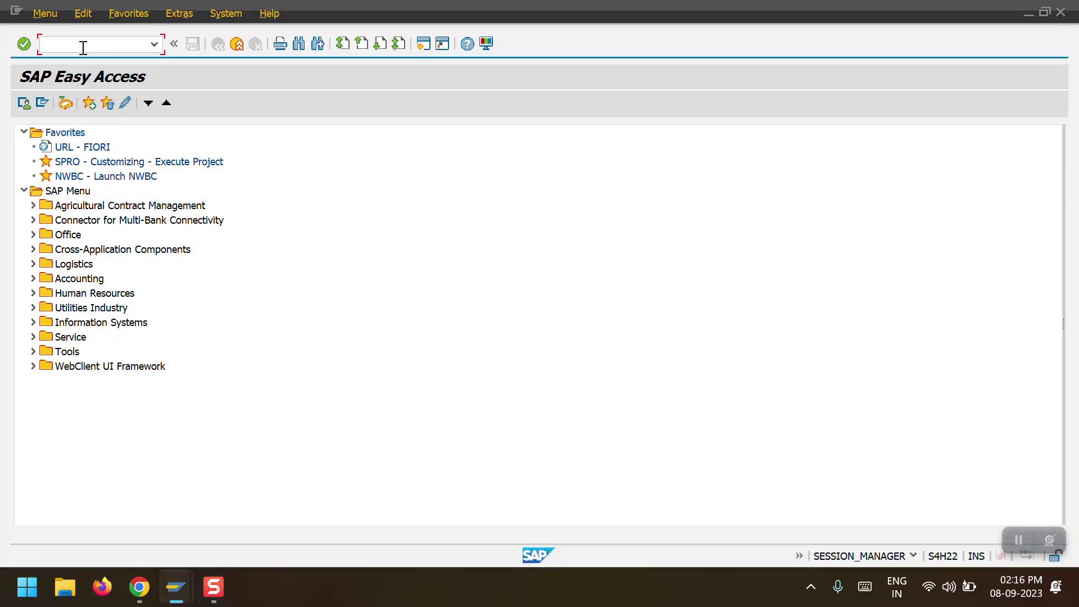
pyautogui.write('fv50')
pyautogui.press('Return')
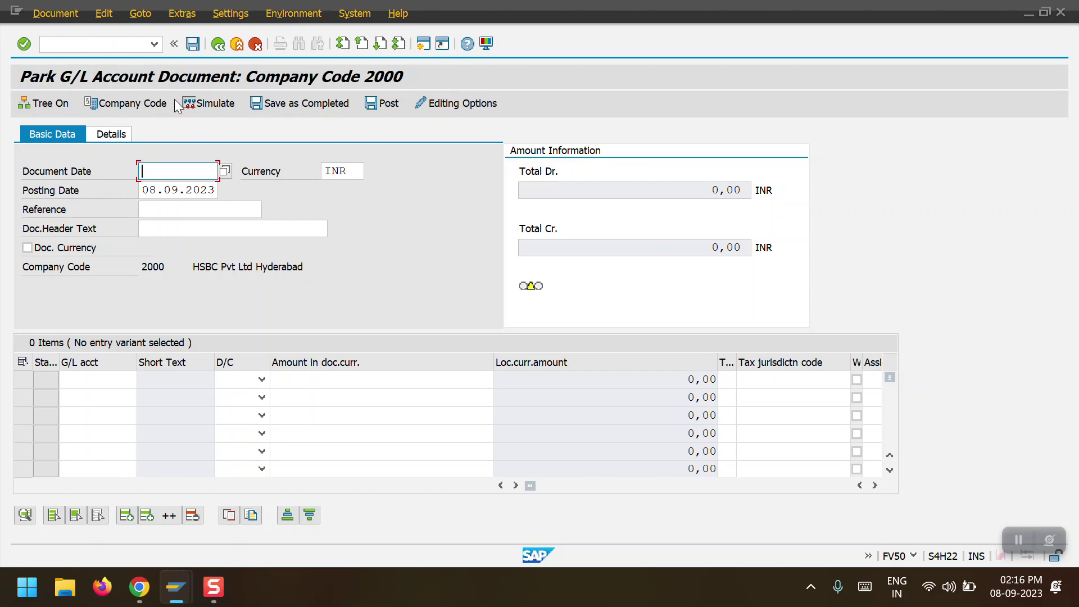
pyautogui.click(90, 45)
pyautogui.write('/n')
pyautogui.press('Return')
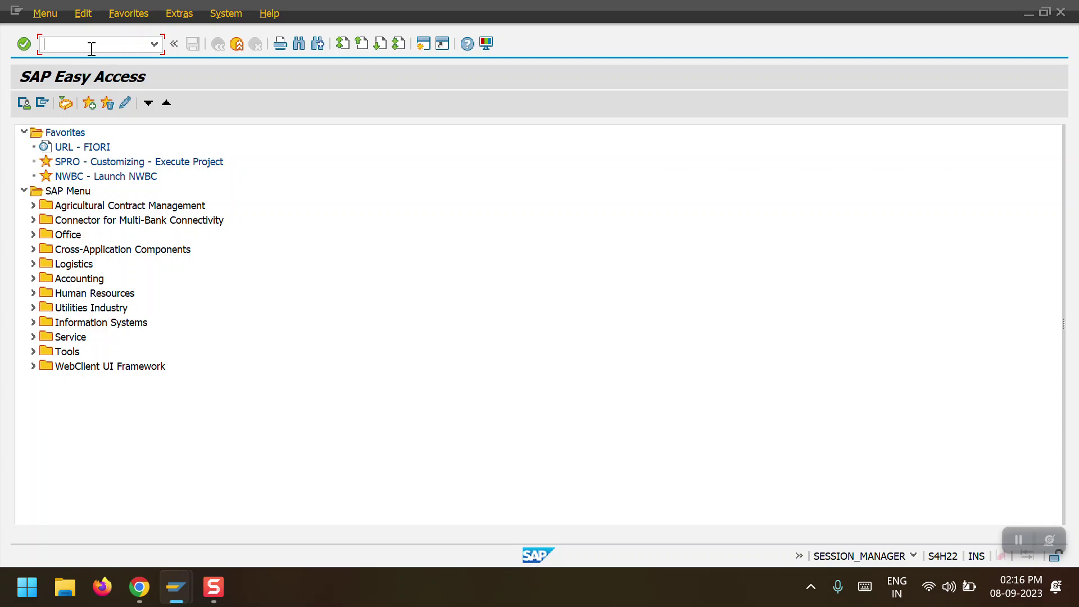
# Start transaction FV60 and enter the supplier number and invoice date 25.08.2023 for the vendor invoice.
pyautogui.write('FV60')
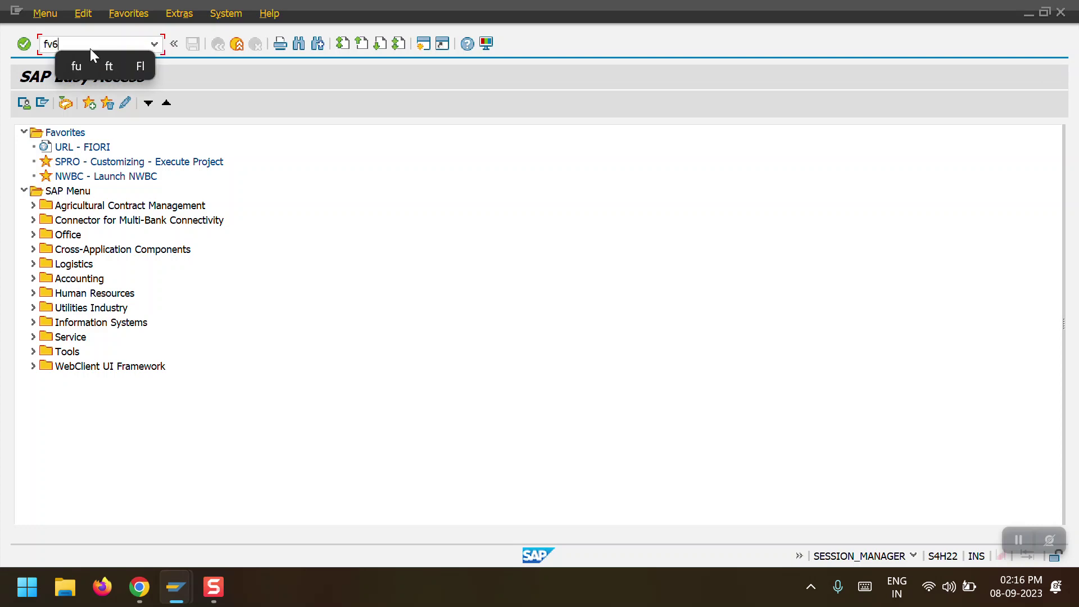
pyautogui.press('Return')
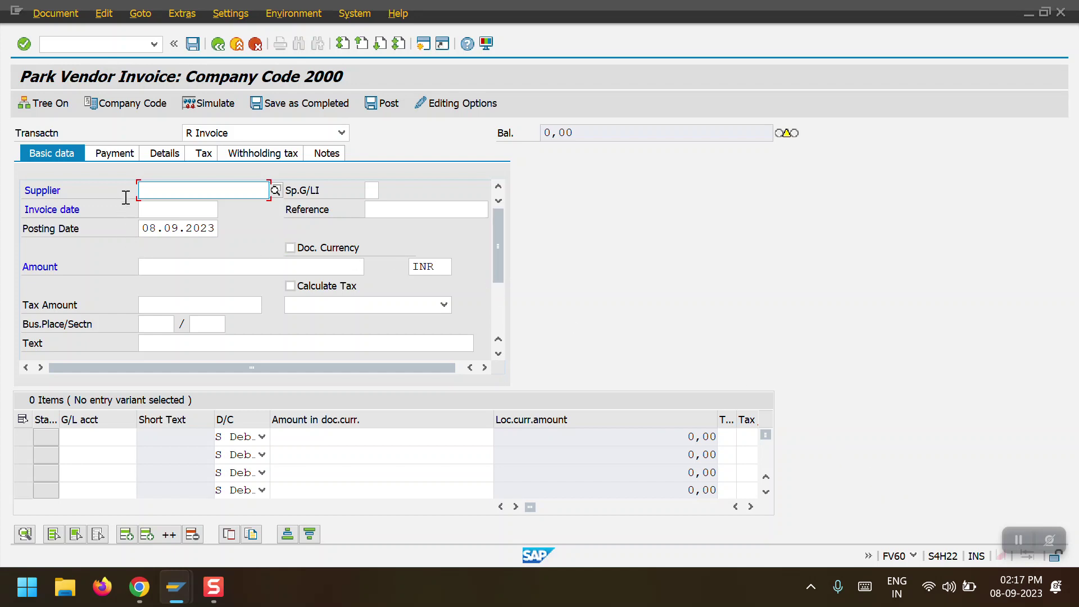
pyautogui.click(162, 191)
pyautogui.click(174, 208)
pyautogui.click(174, 213)
pyautogui.click(182, 223)
# Set the invoice's reference to "Park document1" and its amount to 1000 INR.
pyautogui.click(408, 211)
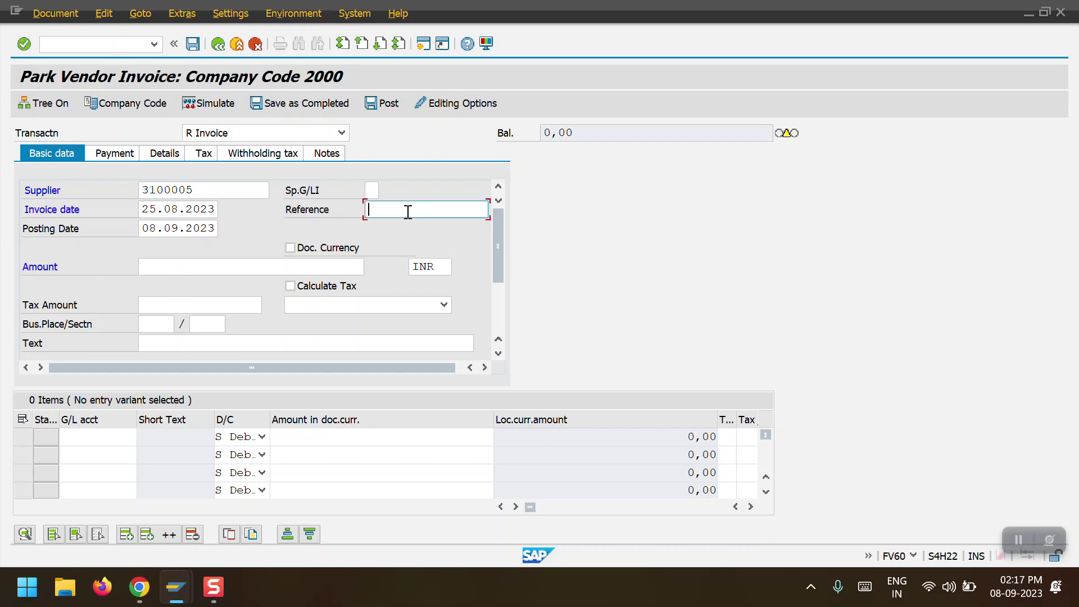
pyautogui.write('Park document1')
pyautogui.click(222, 270)
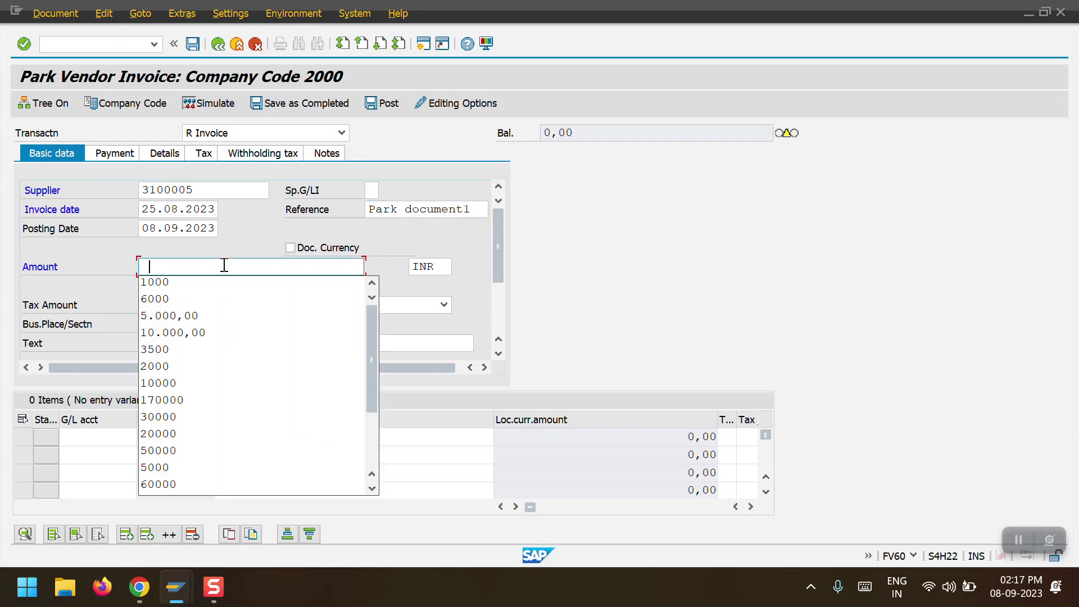
pyautogui.click(203, 278)
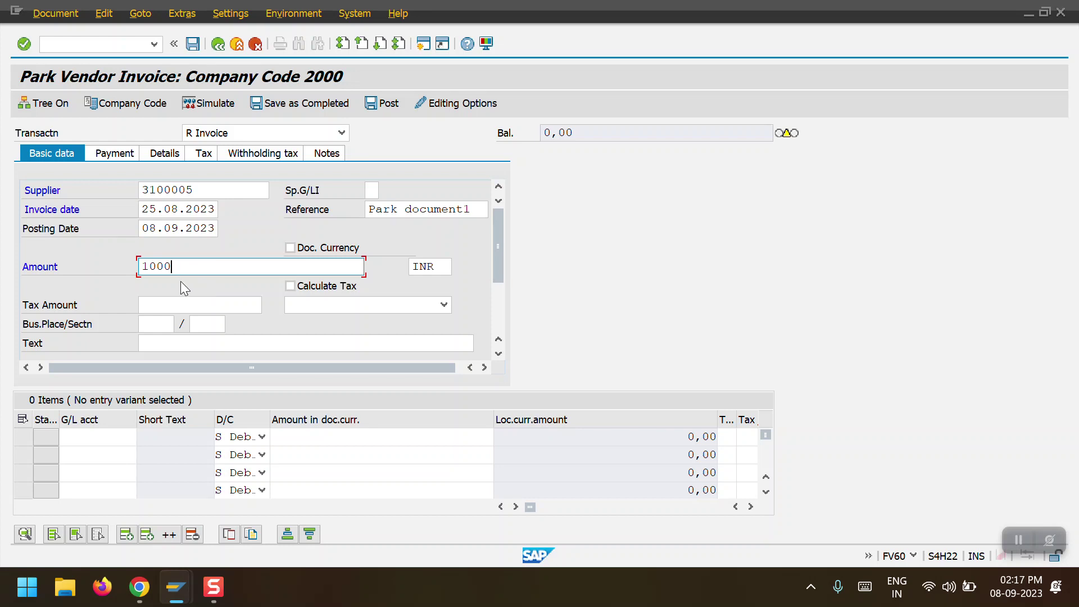
# Enter a debit line item for the office rent G/L account with an amount of 1000.
pyautogui.click(106, 436)
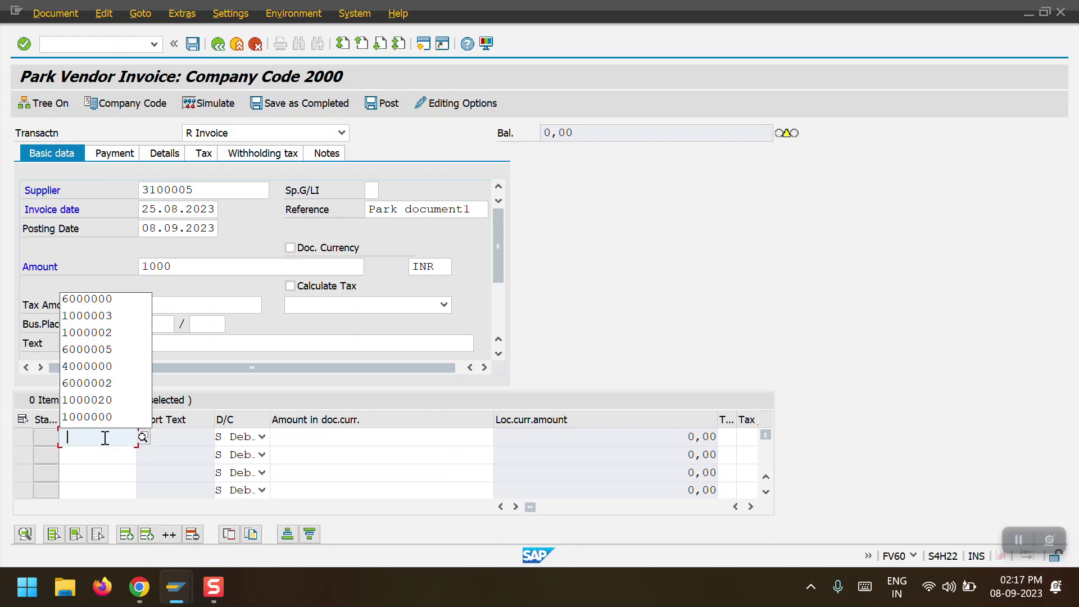
pyautogui.click(104, 306)
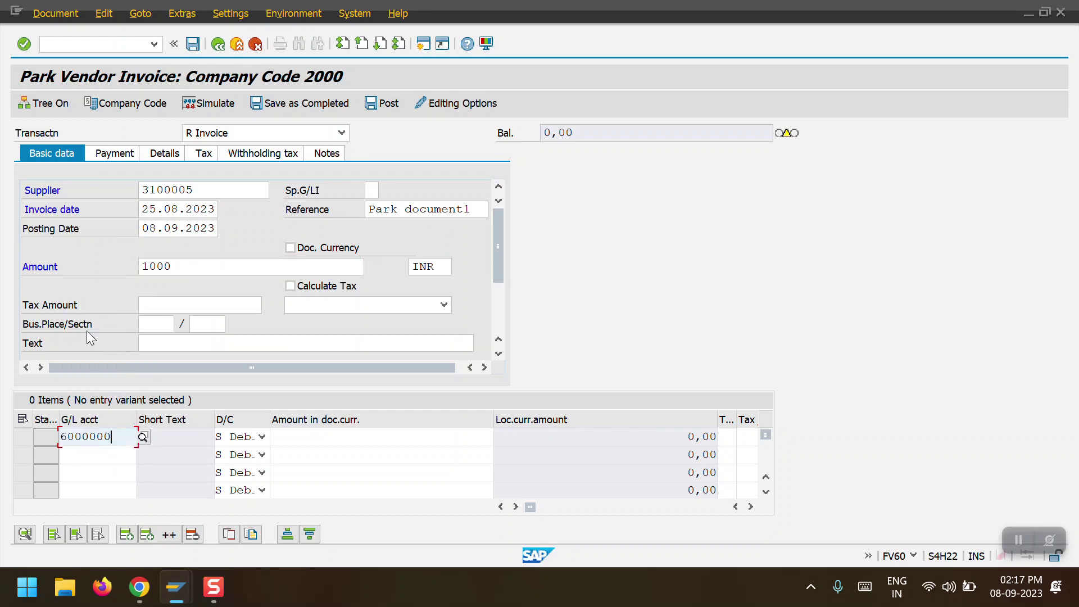
pyautogui.click(304, 439)
pyautogui.click(464, 203)
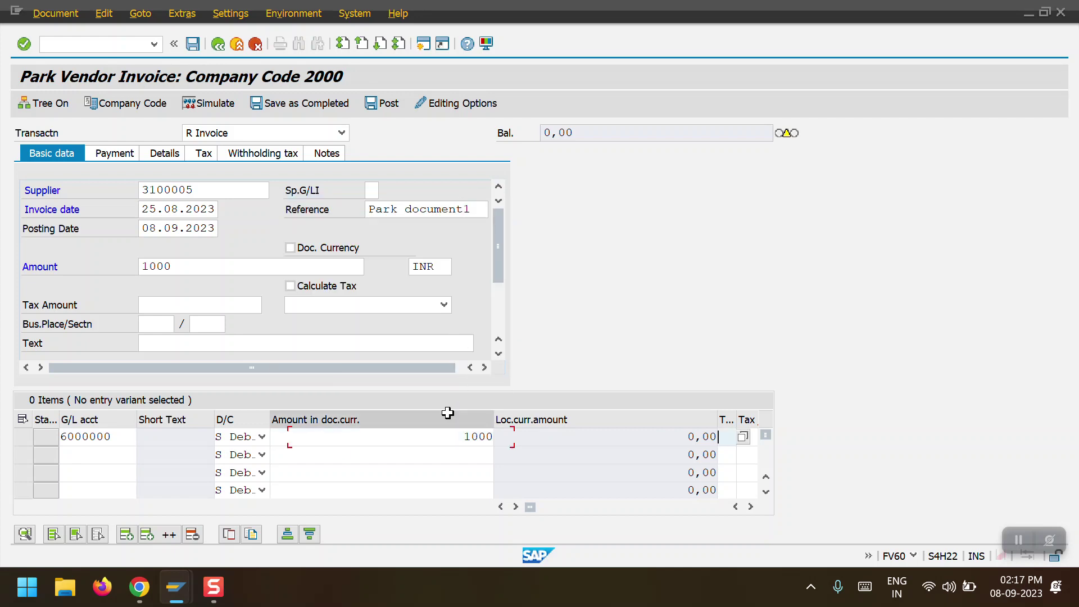
# Assign cost center 1000 to the office rent line, then validate the invoice entries and acknowledge the information messages.
pyautogui.press('Tab')
pyautogui.press('Tab')
pyautogui.press('Tab')
pyautogui.press('Tab')
pyautogui.press('Tab')
pyautogui.press('Tab')
pyautogui.press('Tab')
pyautogui.press('Tab')
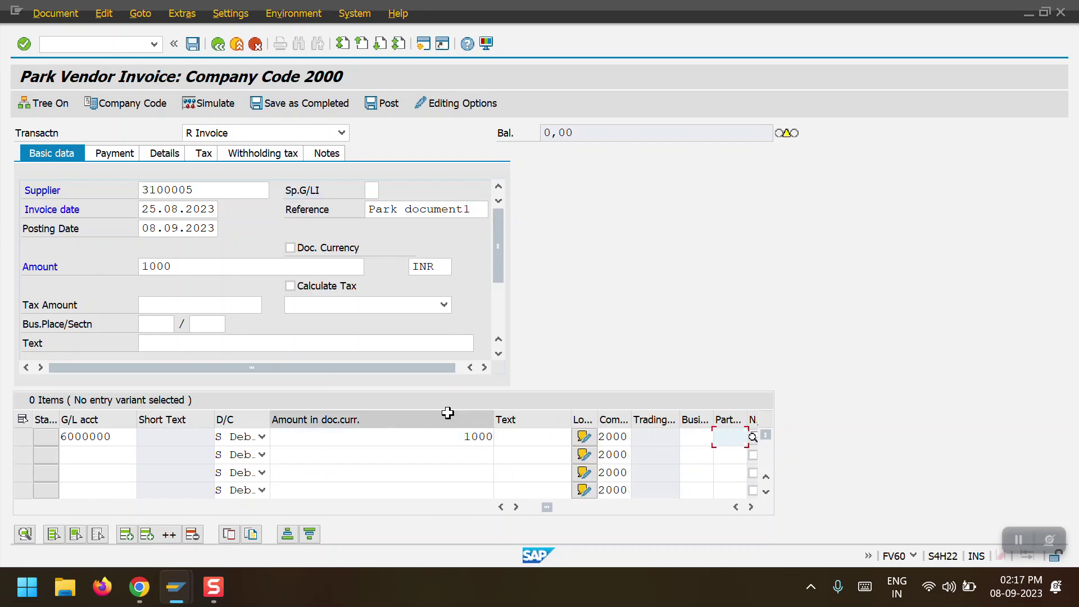
pyautogui.press('Tab')
pyautogui.press('Tab')
pyautogui.write('1000')
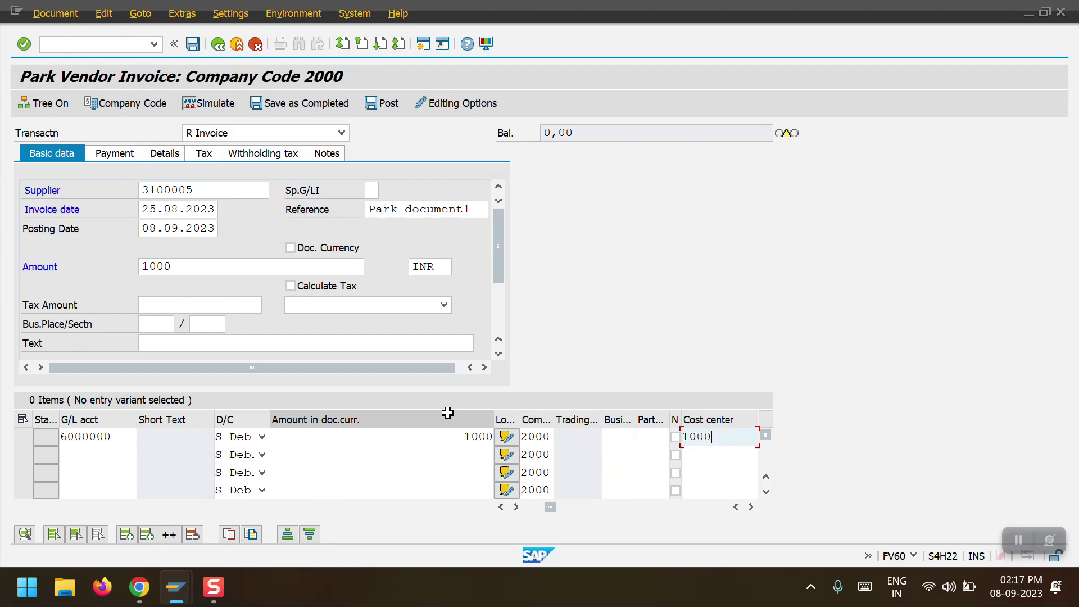
pyautogui.press('Return')
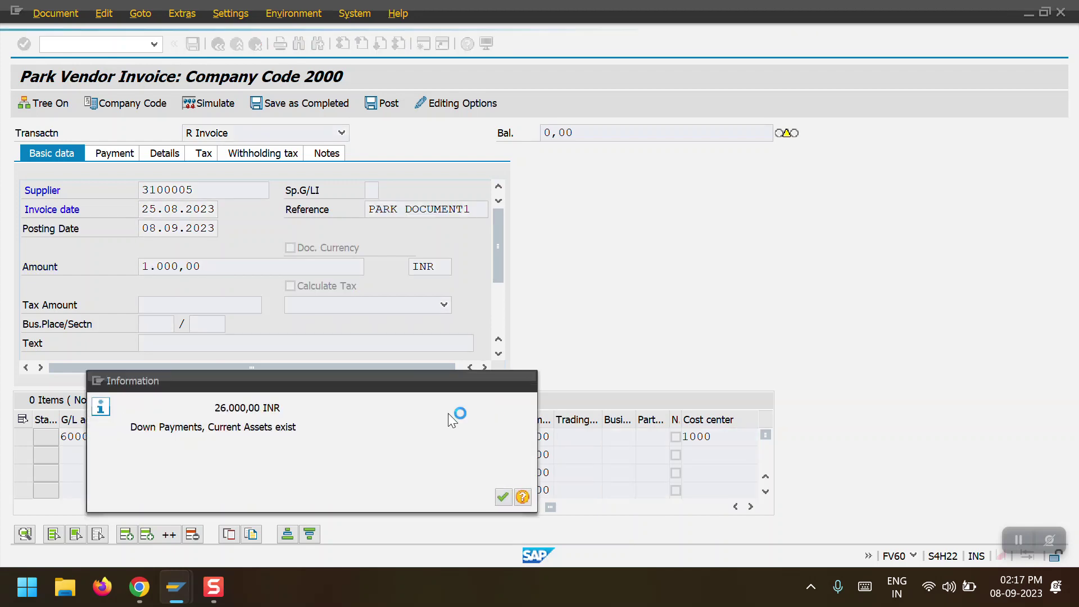
pyautogui.press('Return')
pyautogui.press('Return')
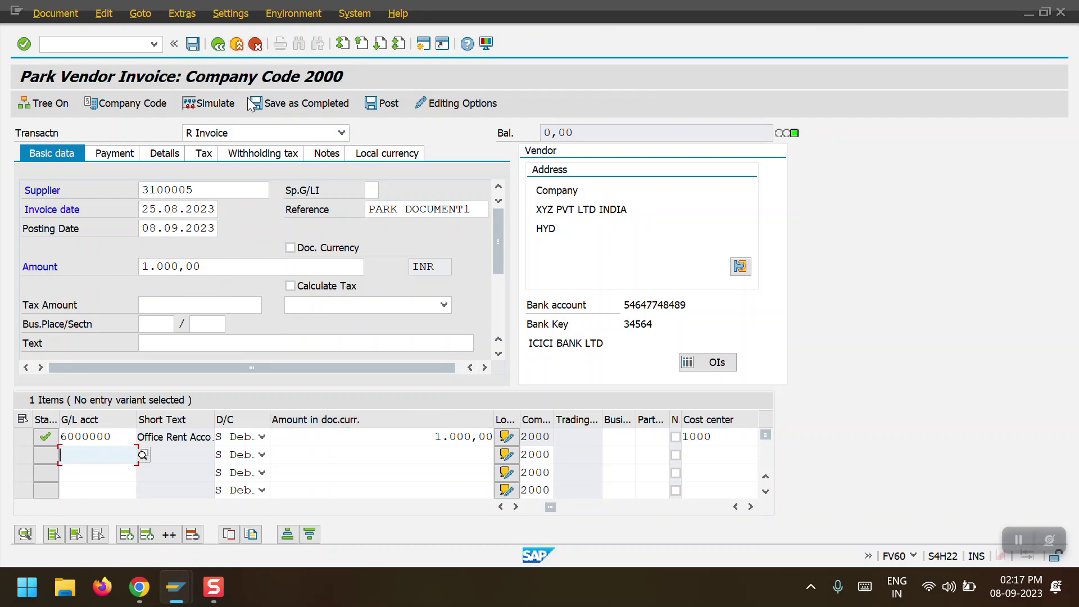
# Park the completed vendor invoice instead of posting it.
pyautogui.click(49, 14)
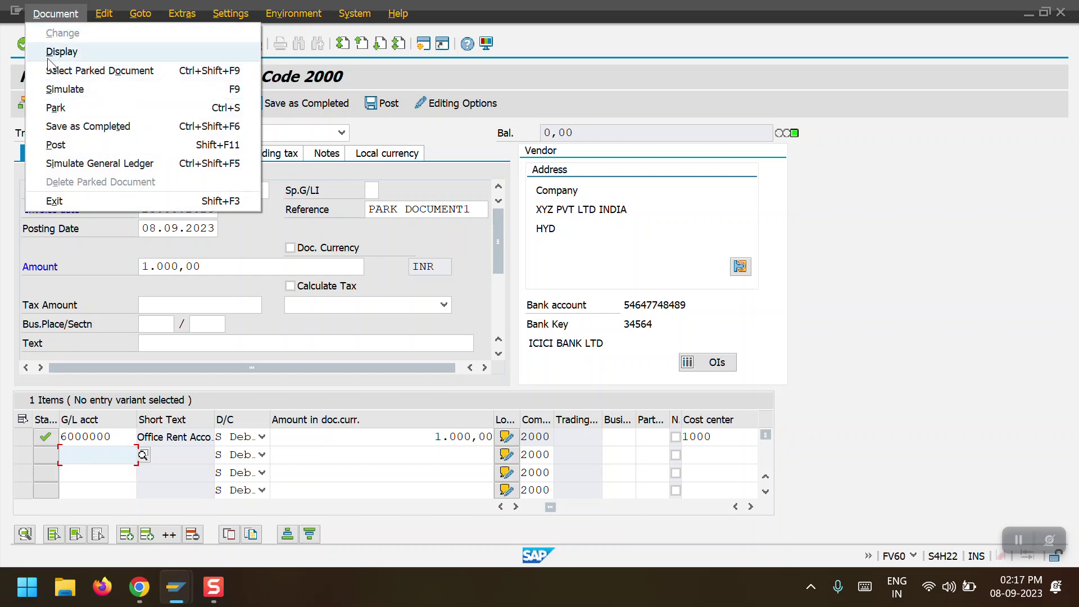
pyautogui.click(49, 15)
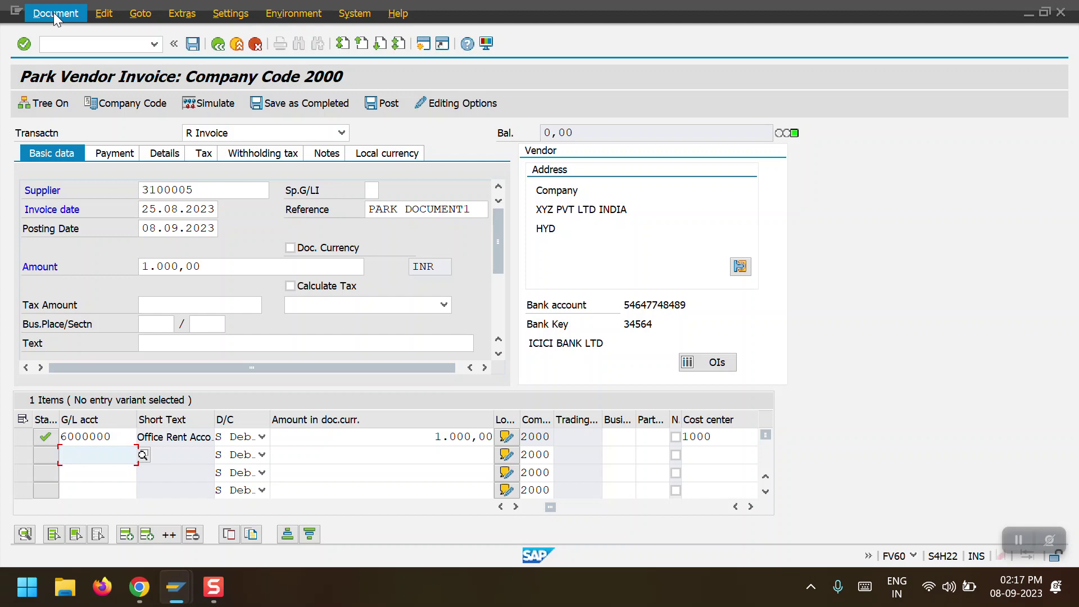
pyautogui.click(54, 14)
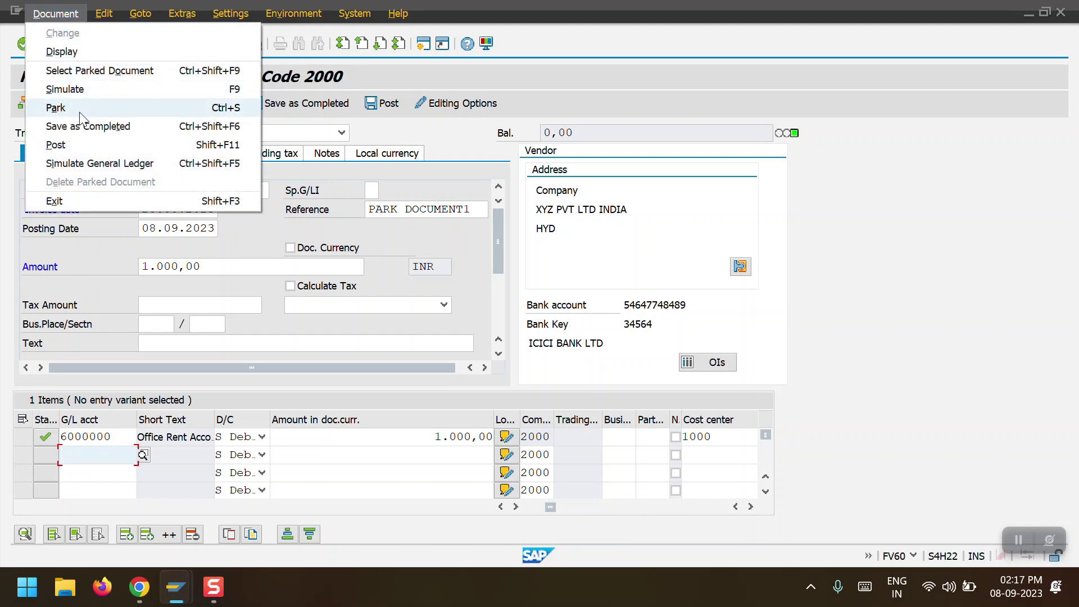
pyautogui.click(432, 75)
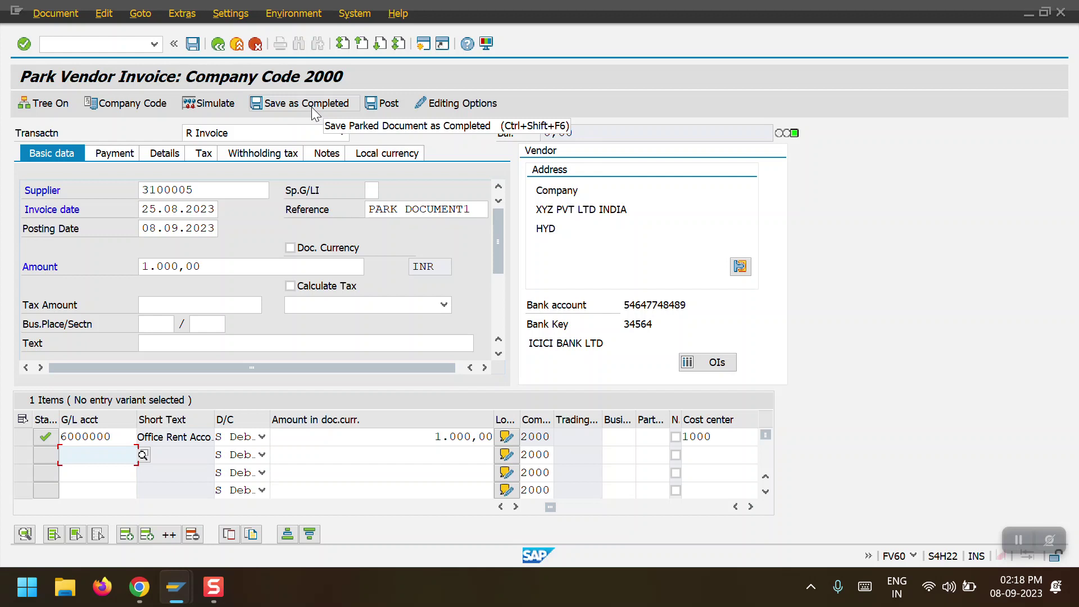
pyautogui.click(55, 13)
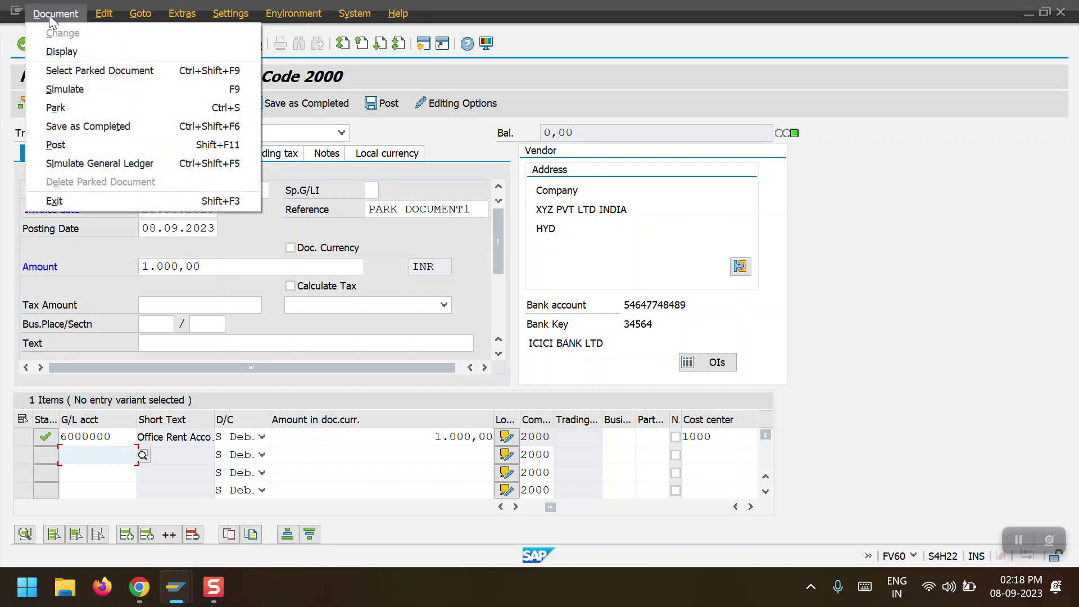
pyautogui.click(90, 110)
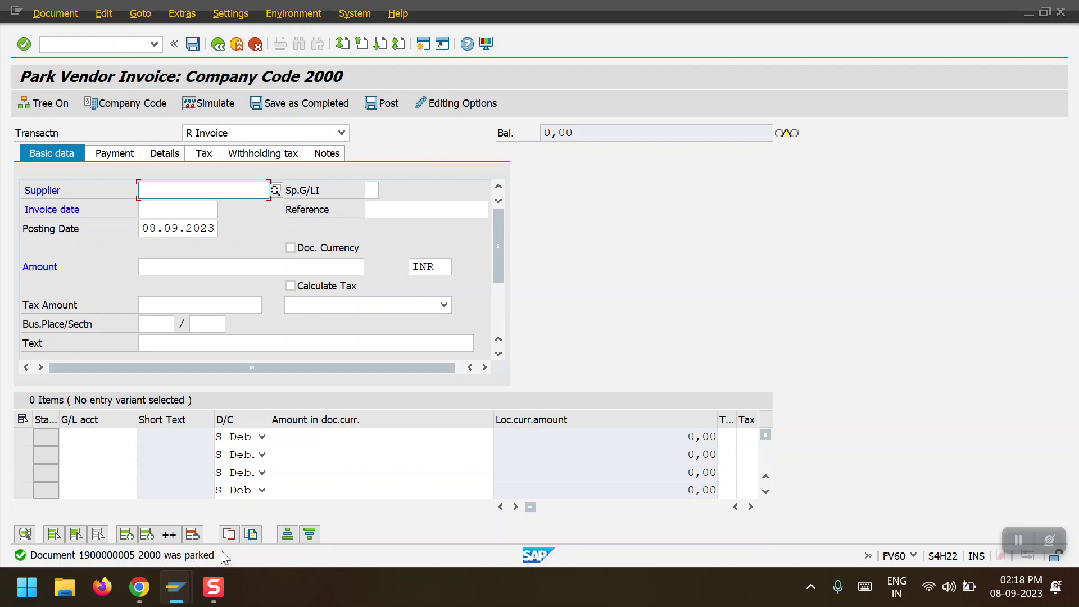
# Display the vendor invoice that was just parked and highlight its document number.
pyautogui.click(55, 13)
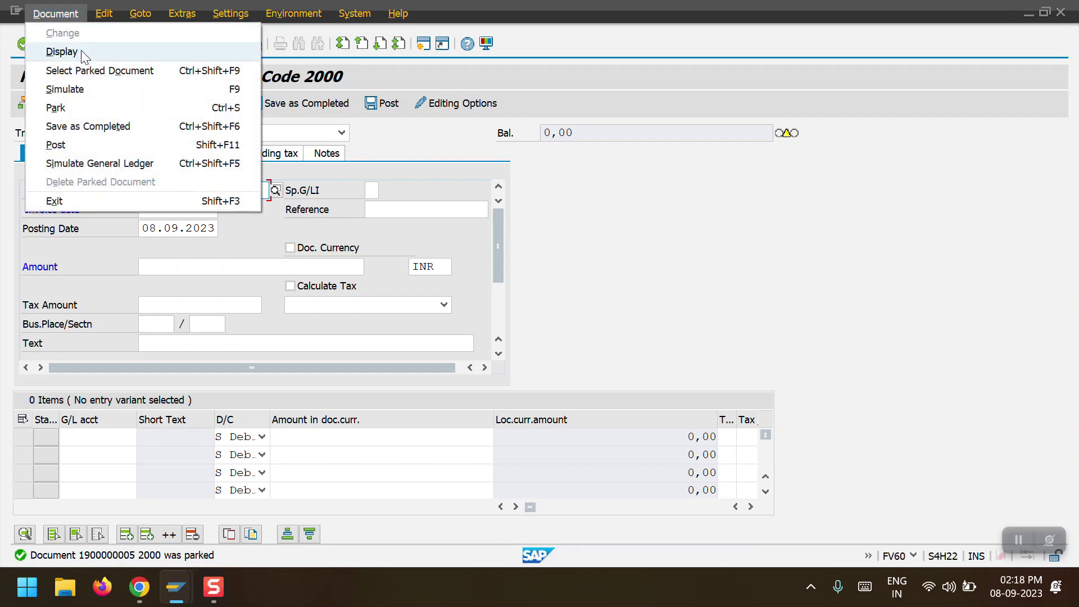
pyautogui.click(62, 17)
pyautogui.click(62, 16)
pyautogui.click(62, 52)
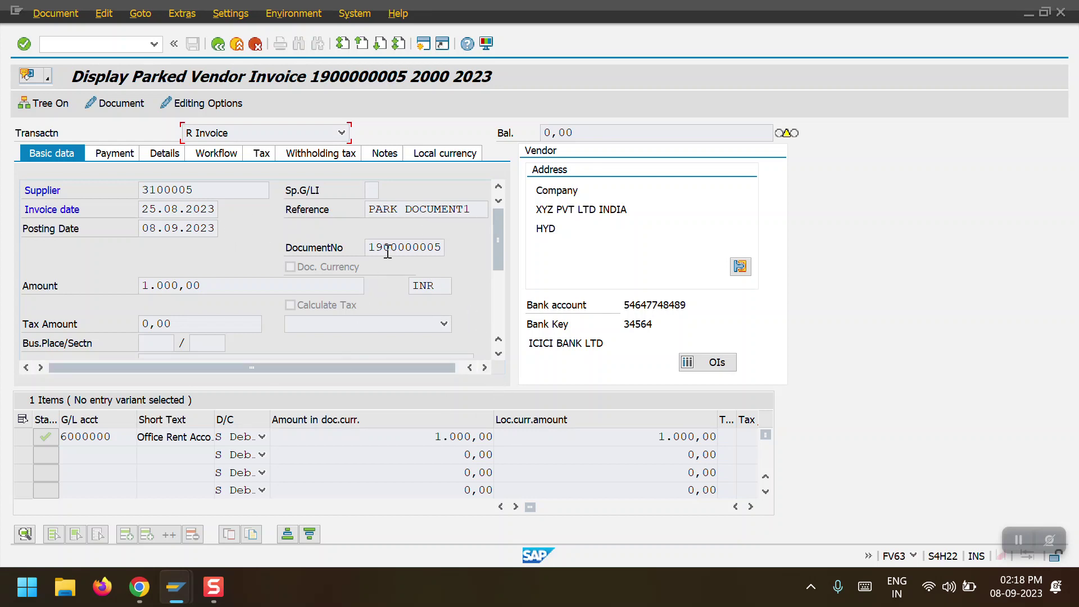
pyautogui.moveTo(371, 248); pyautogui.dragTo(444, 245)
# Run transaction FBL1N in a separate session to list all line items of the same vendor in company code 2000.
pyautogui.hotkey('shift', 'F3')
pyautogui.write('fb')
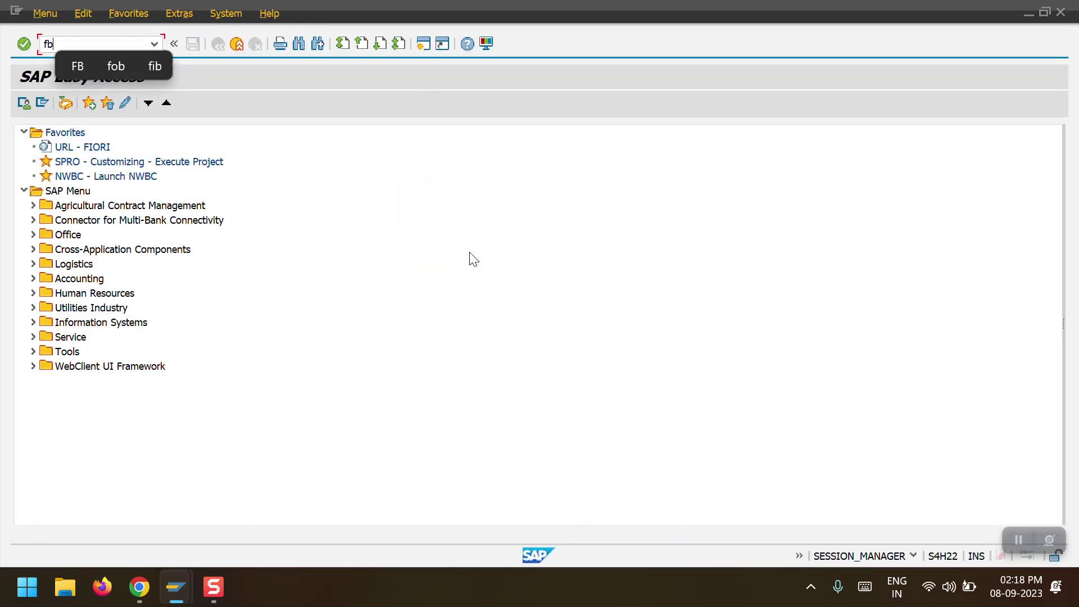
pyautogui.write('l1n')
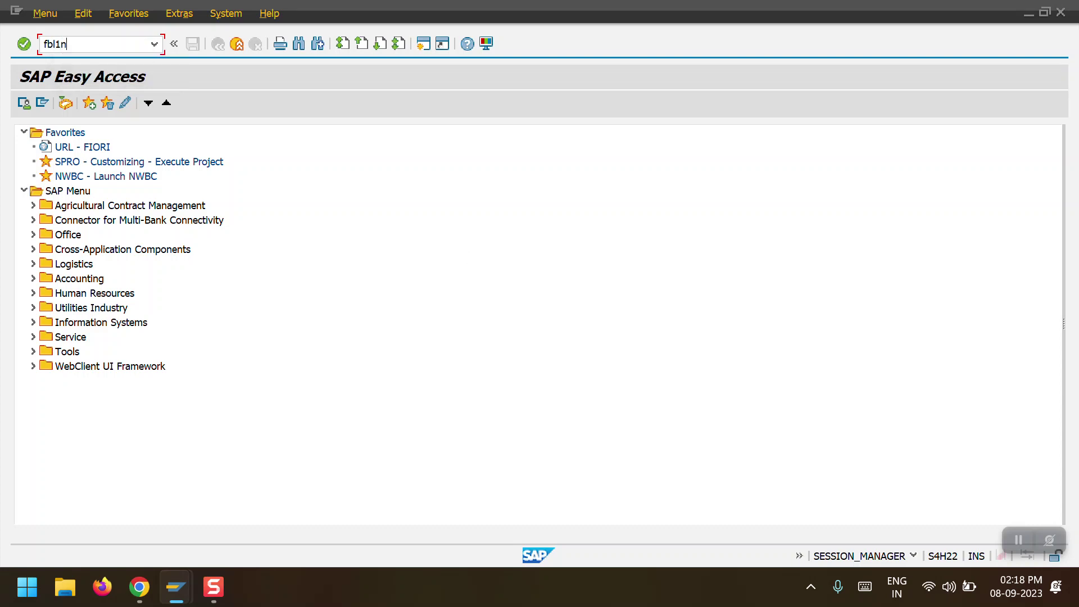
pyautogui.press('Return')
pyautogui.click(286, 151)
pyautogui.click(308, 168)
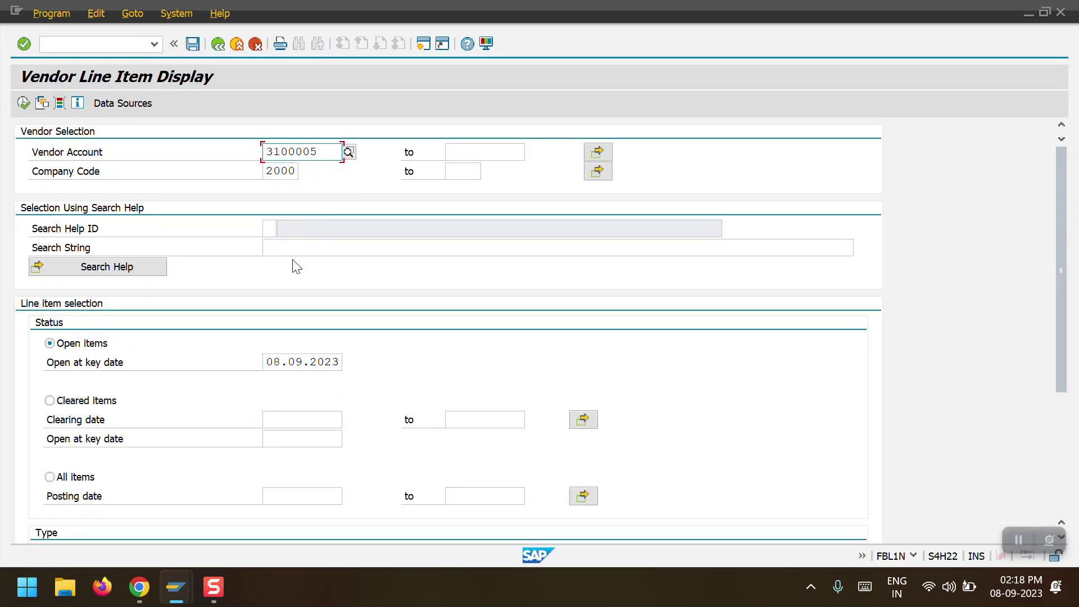
pyautogui.click(76, 482)
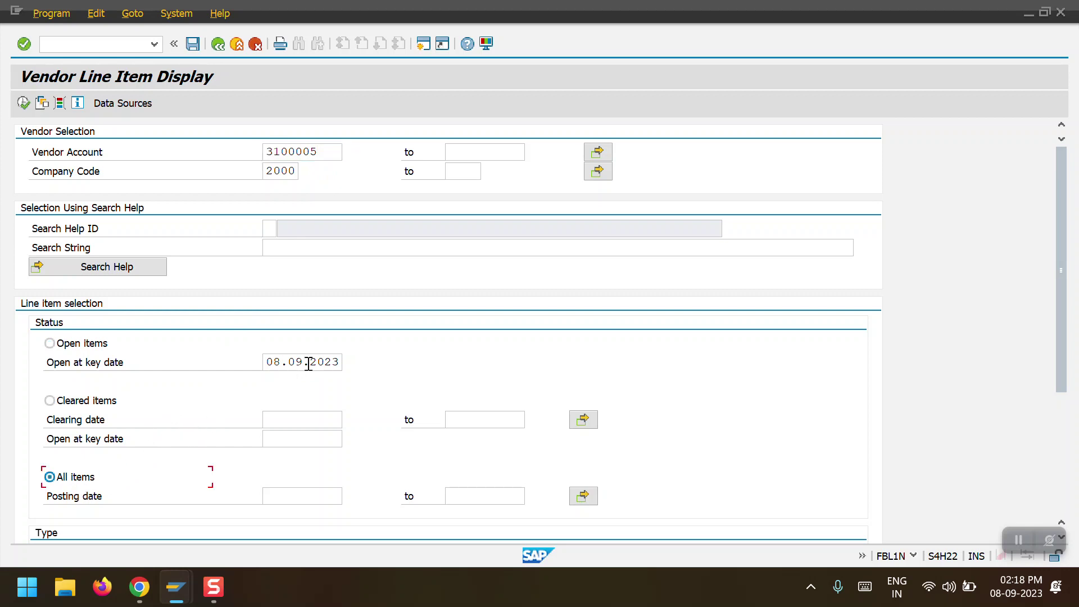
pyautogui.click(23, 104)
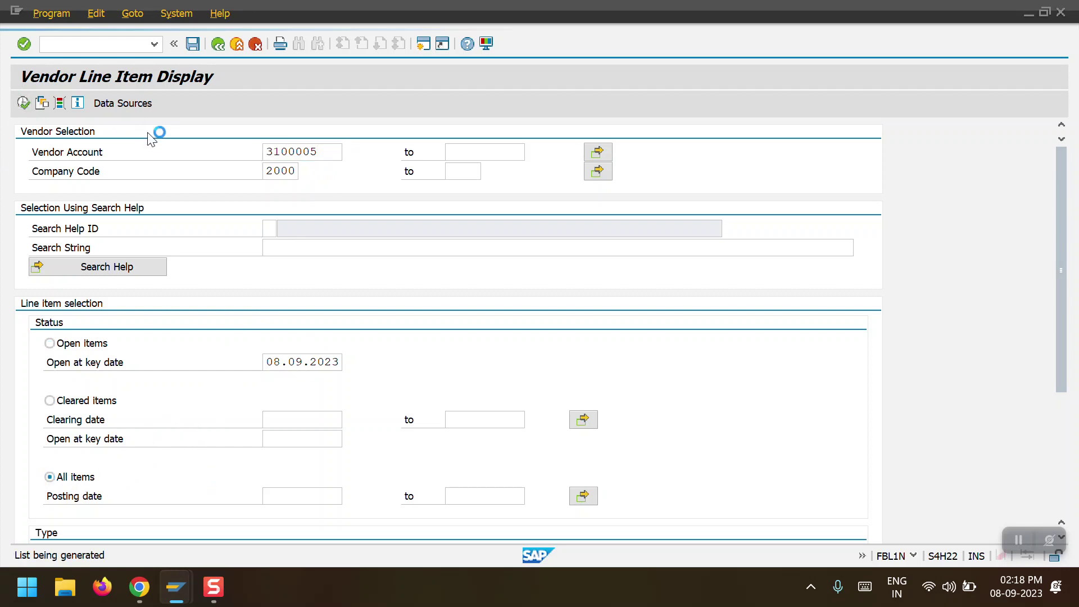
# Check the parked invoice's document number in the other session against the vendor line item list.
pyautogui.hotkey('alt', 'Tab')
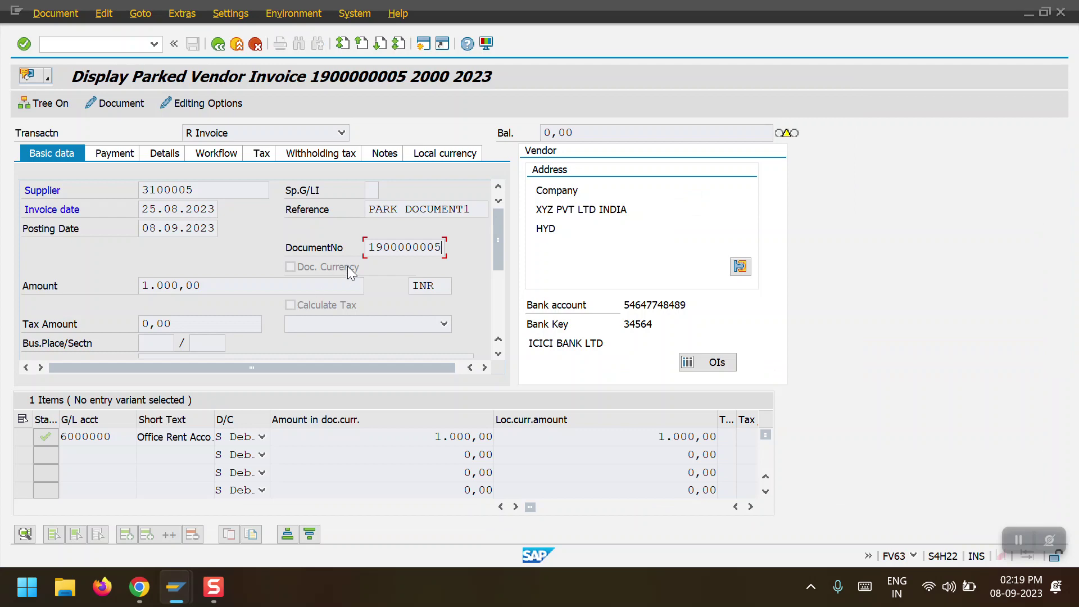
pyautogui.click(368, 248)
pyautogui.hotkey('shift', 'Right')
pyautogui.hotkey('shift', 'Right')
pyautogui.hotkey('shift', 'Right')
pyautogui.hotkey('shift', 'Right')
pyautogui.hotkey('shift', 'Right')
pyautogui.hotkey('shift', 'Right')
pyautogui.hotkey('shift', 'Right')
pyautogui.hotkey('shift', 'Left')
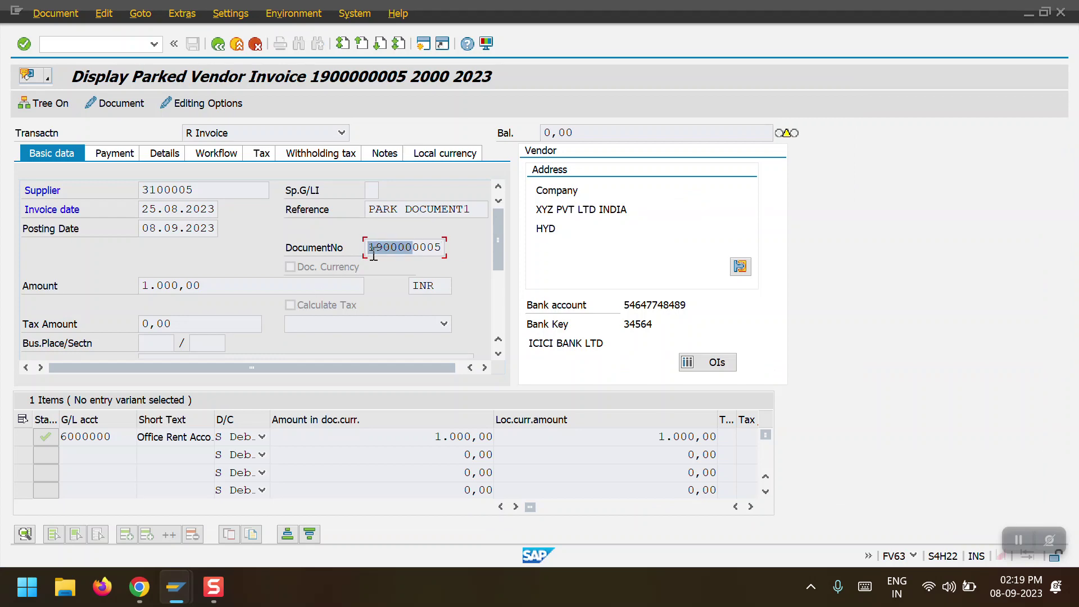
pyautogui.hotkey('shift', 'Right')
pyautogui.hotkey('shift', 'Right')
pyautogui.hotkey('shift', 'Right')
pyautogui.hotkey('shift', 'Right')
pyautogui.hotkey('alt', 'Tab')
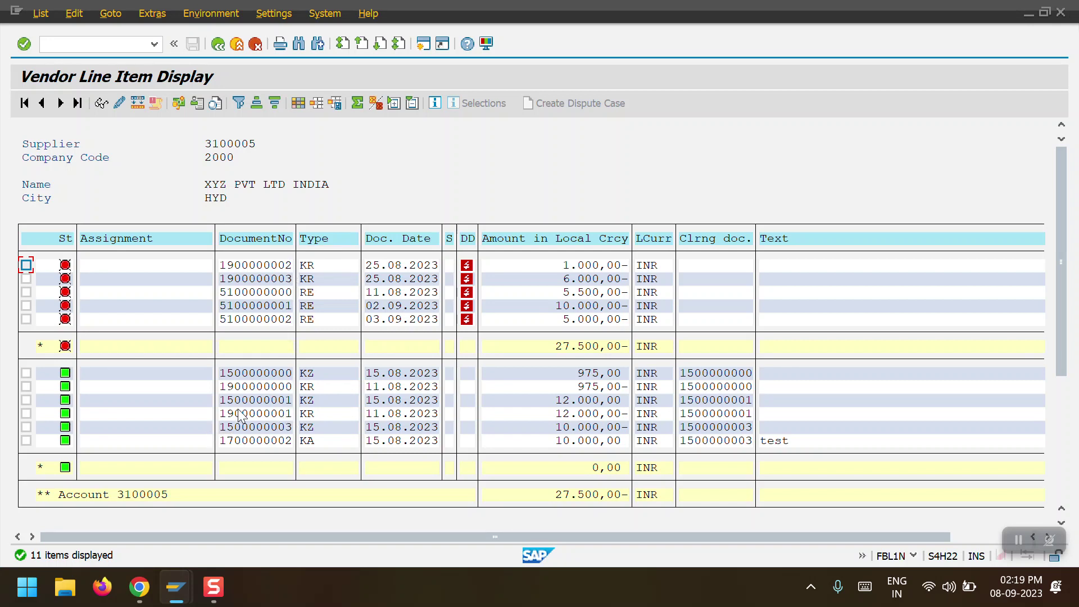
# Rerun the vendor line item list with parked items included, check the parked entry's status, and exit the report.
pyautogui.click(218, 44)
pyautogui.scroll(-4, 188, 415)
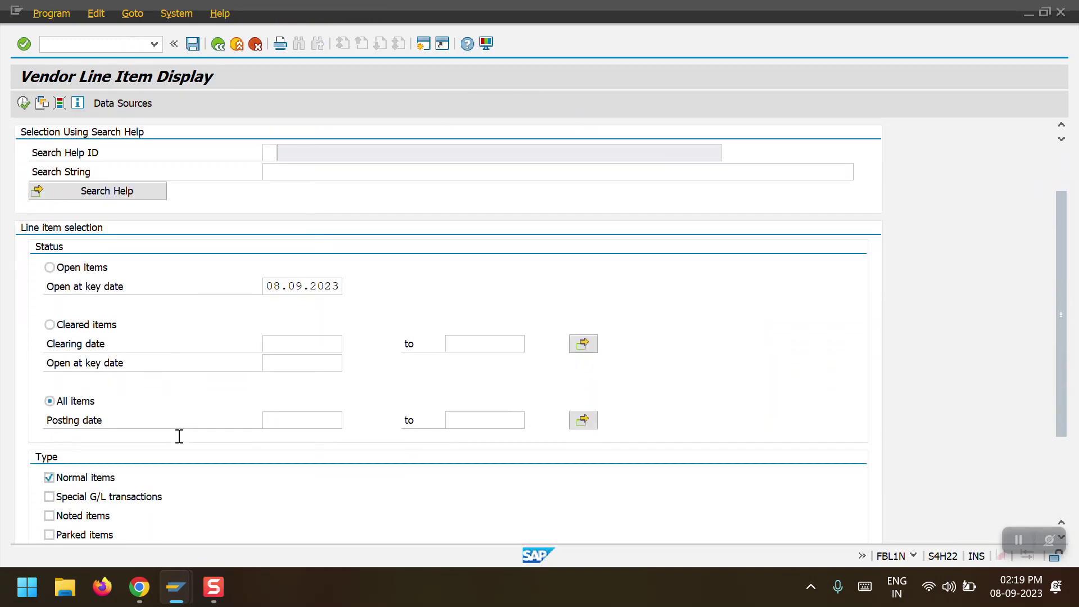
pyautogui.click(49, 500)
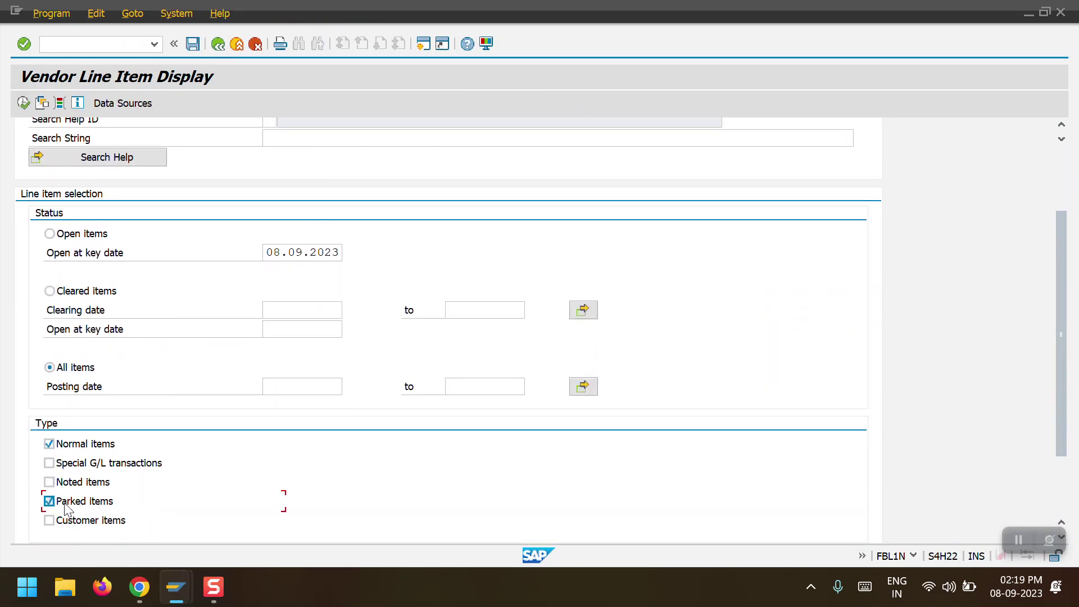
pyautogui.click(23, 103)
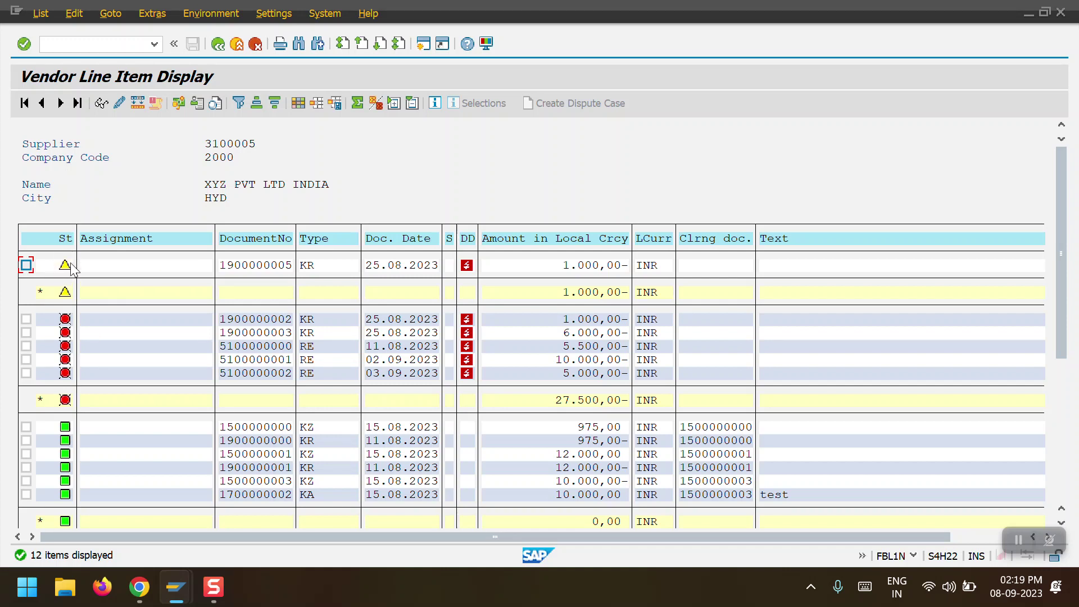
pyautogui.moveTo(69, 267)
pyautogui.hotkey('shift', 'F3')
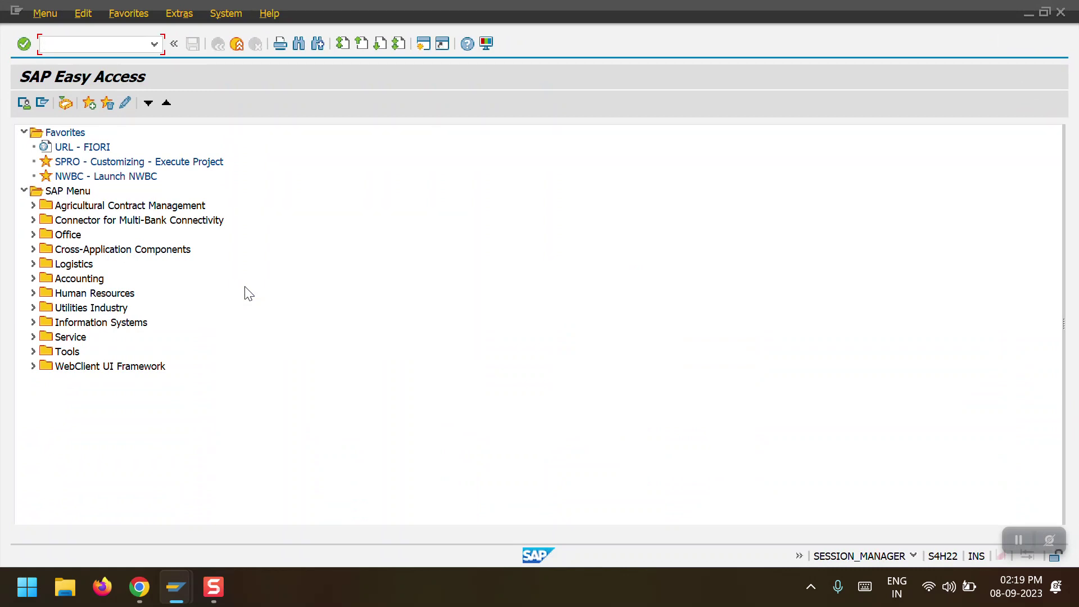
# Start transaction SE16N and load table BKPF for display.
pyautogui.write('se16n')
pyautogui.press('Return')
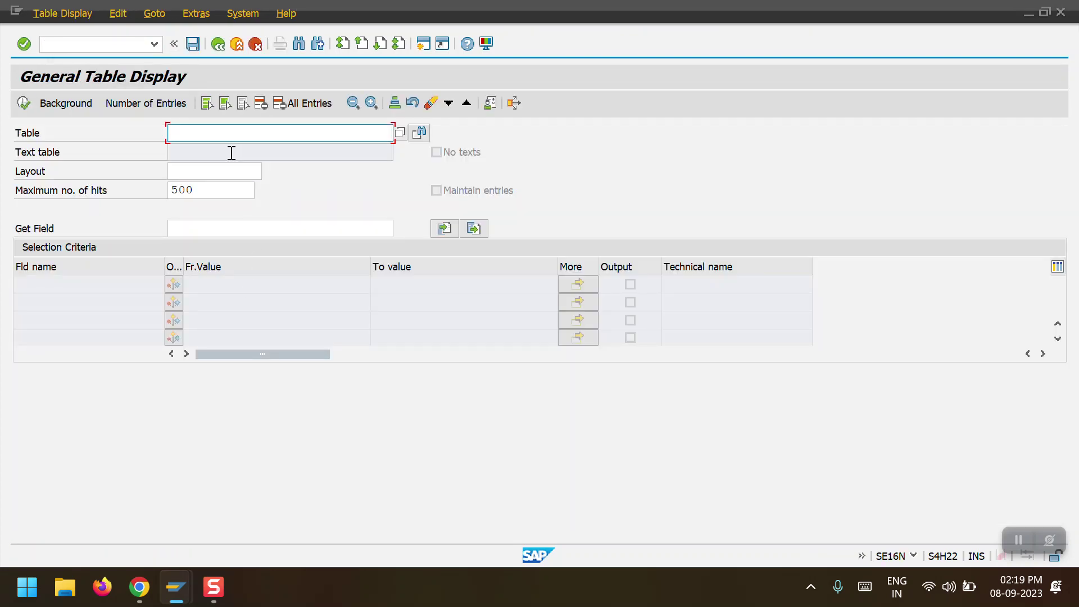
pyautogui.write('bkpf')
pyautogui.press('Return')
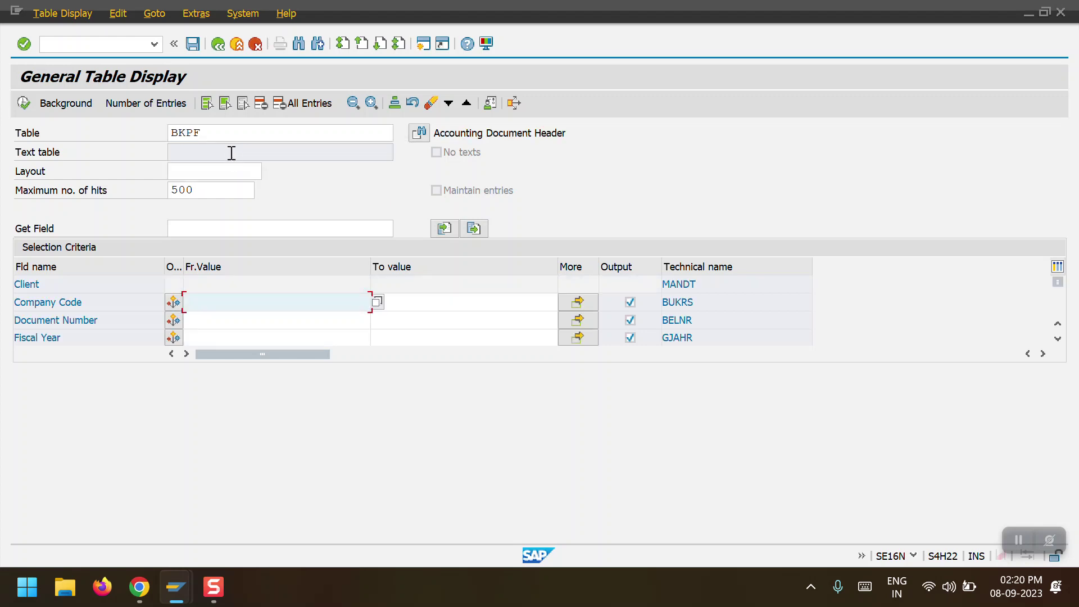
# Restrict the BKPF selection to company code 2000 and the parked invoice's document number.
pyautogui.press('Down')
pyautogui.press('Down')
pyautogui.press('Return')
pyautogui.press('BackSpace')
pyautogui.press('BackSpace')
pyautogui.press('BackSpace')
pyautogui.write('000')
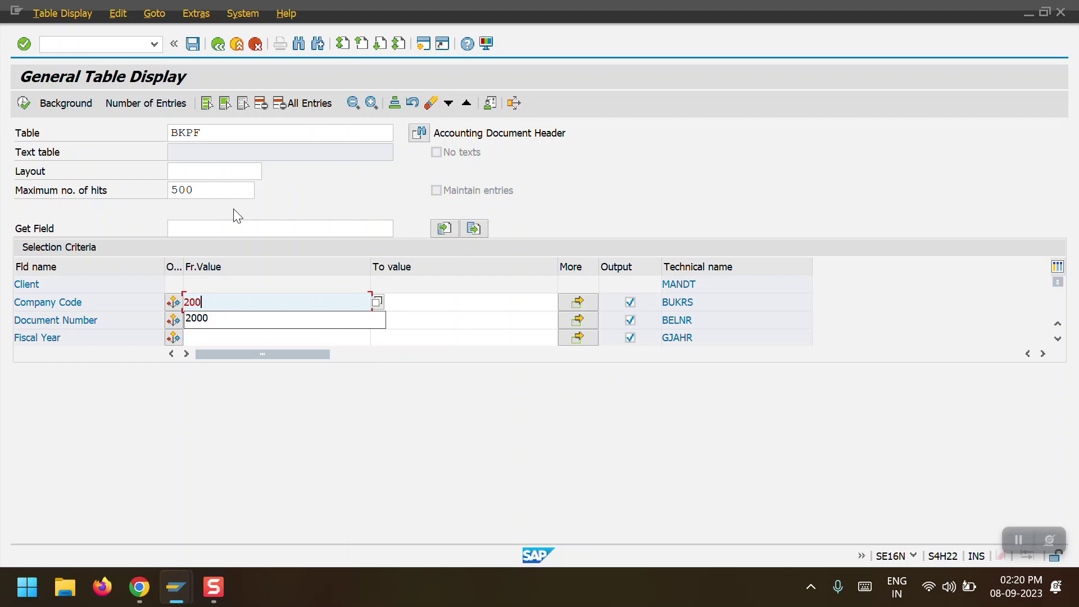
pyautogui.press('Down')
pyautogui.press('Down')
pyautogui.press('Down')
pyautogui.press('Down')
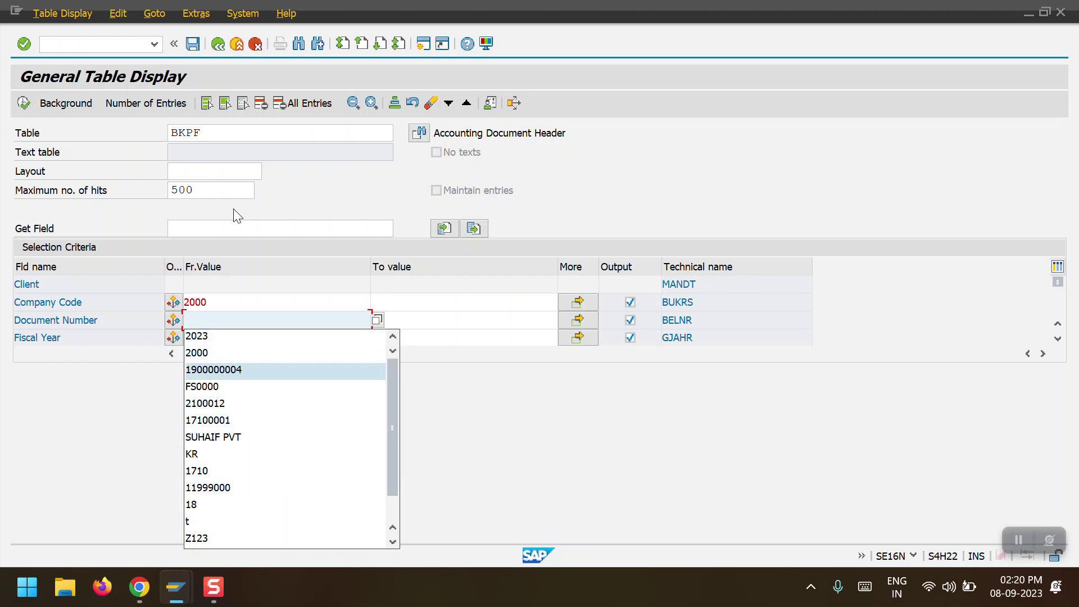
pyautogui.press('Return')
pyautogui.press('BackSpace')
pyautogui.write('5')
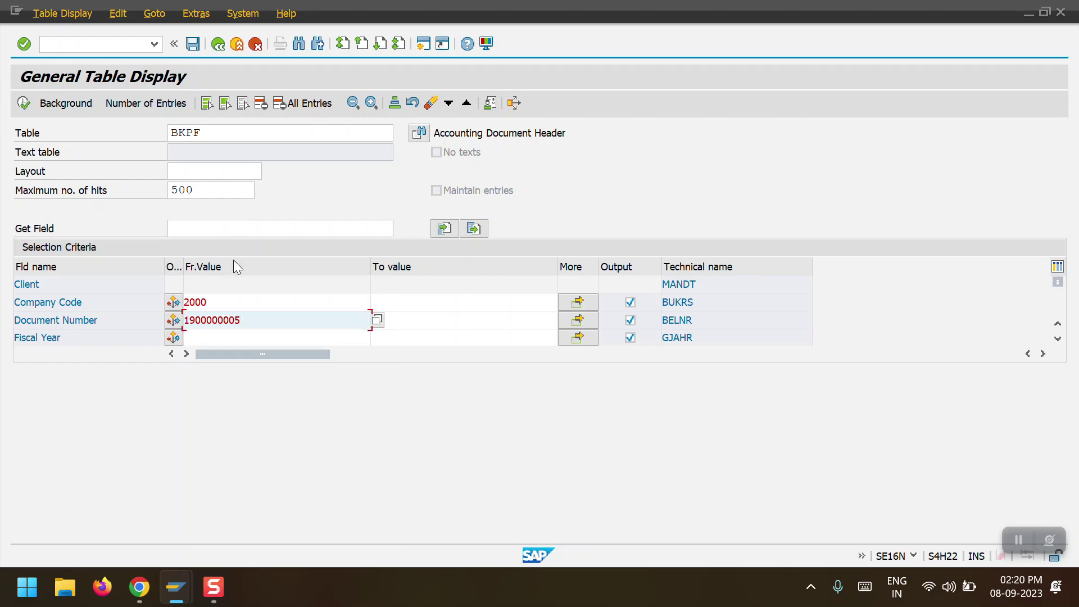
# Set the fiscal year to 2023 and run the BKPF selection.
pyautogui.click(230, 340)
pyautogui.write('2023')
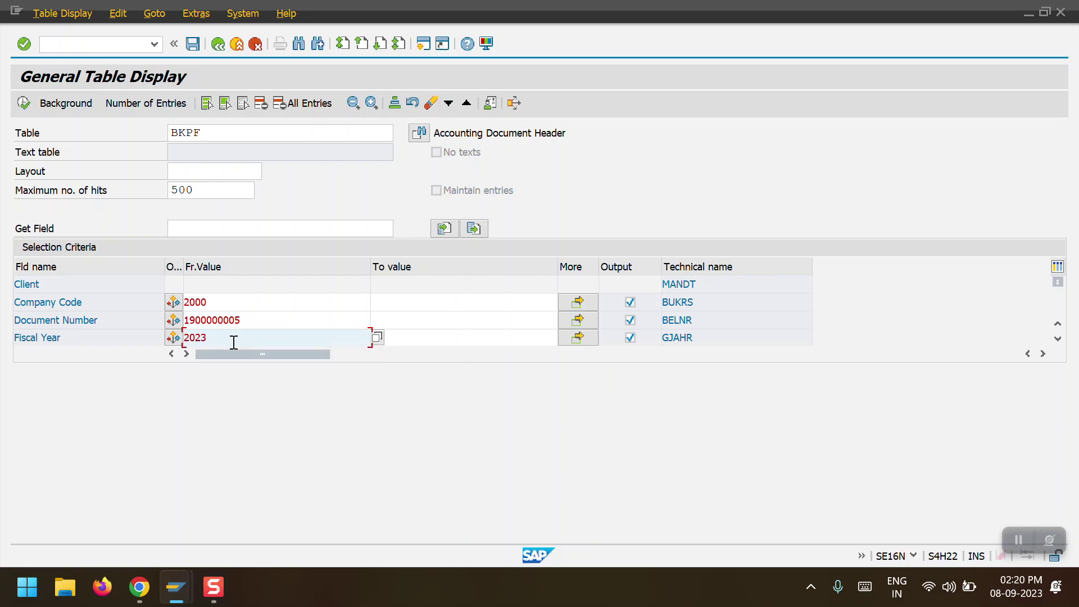
pyautogui.click(29, 106)
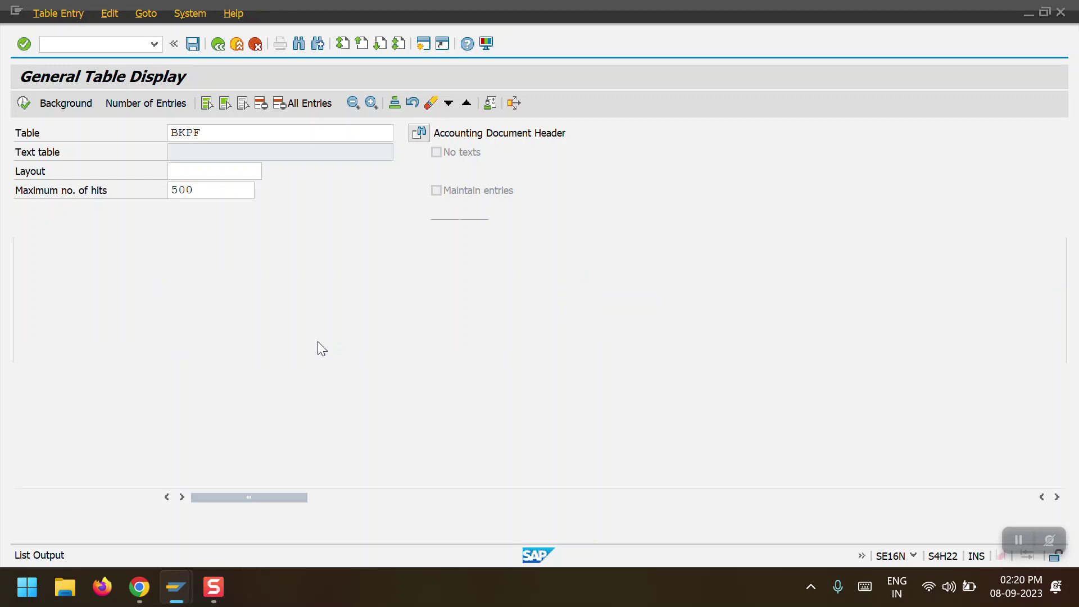
# Examine all columns of the parked invoice's header entry in BKPF, and return to the table selection screen.
pyautogui.click(91, 264)
pyautogui.click(91, 264)
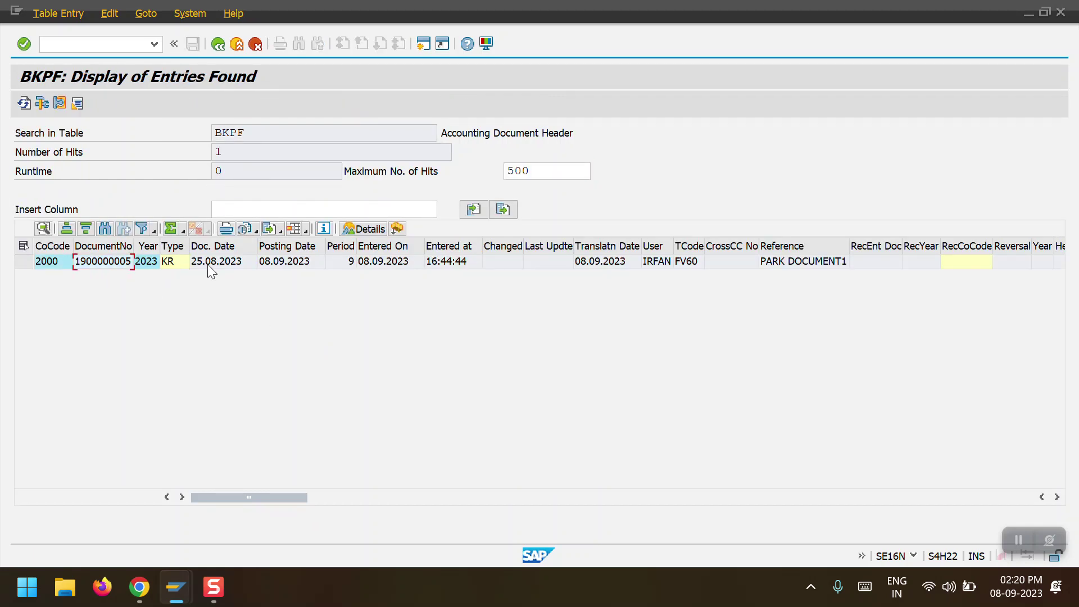
pyautogui.click(1057, 497)
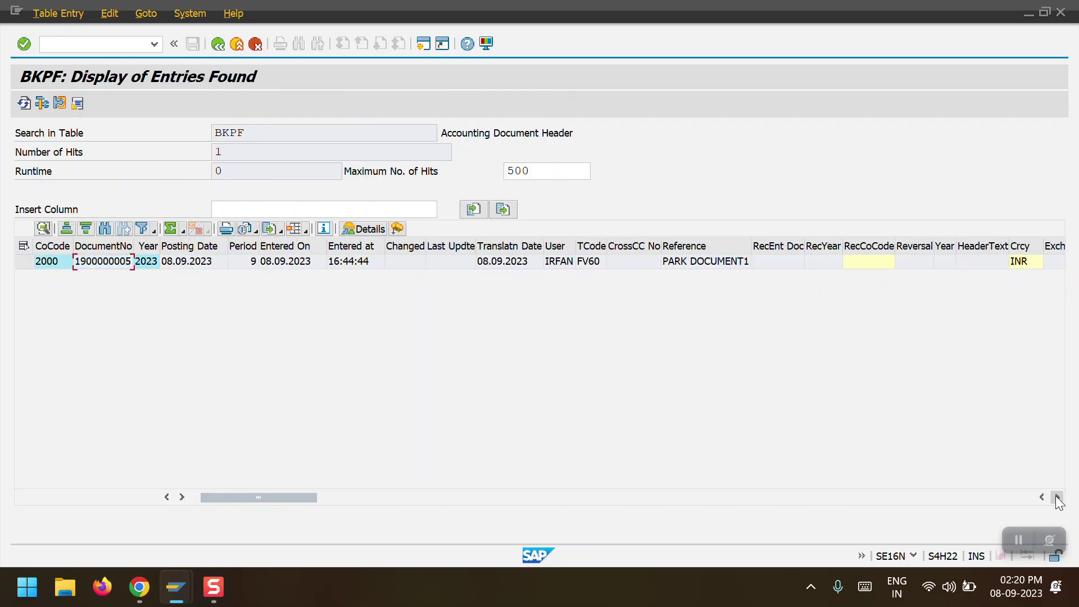
pyautogui.click(1058, 497)
pyautogui.click(1058, 497)
pyautogui.click(1057, 497)
pyautogui.click(1057, 497)
pyautogui.click(1058, 496)
pyautogui.click(1057, 496)
pyautogui.click(1057, 497)
pyautogui.click(1058, 497)
pyautogui.click(1058, 497)
pyautogui.click(1058, 497)
pyautogui.click(1058, 497)
pyautogui.click(1058, 496)
pyautogui.click(1058, 497)
pyautogui.click(1058, 497)
pyautogui.click(1057, 497)
pyautogui.moveTo(675, 498); pyautogui.dragTo(1047, 499)
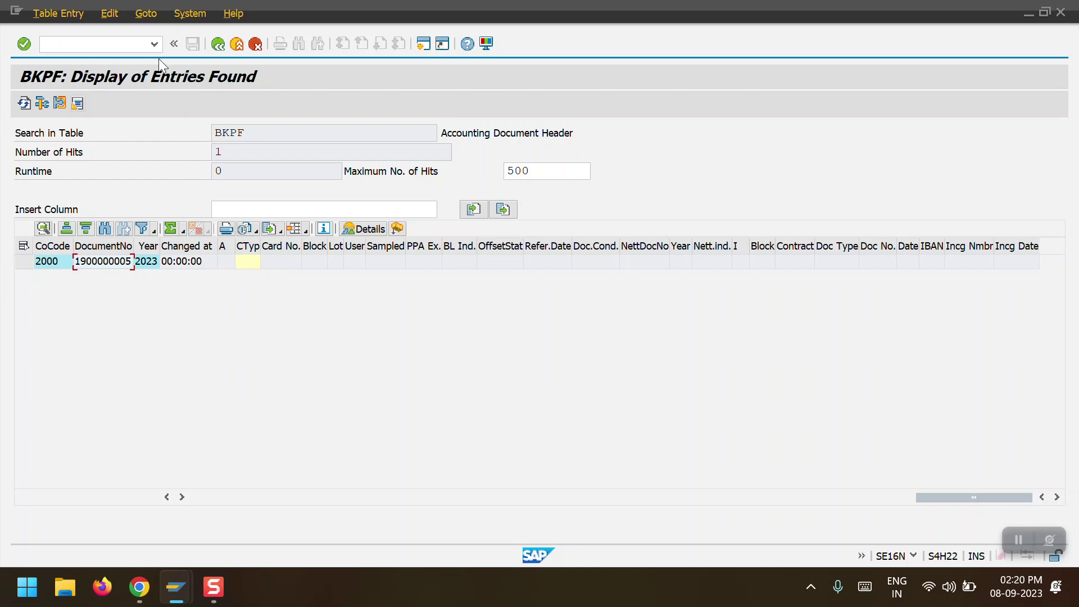
pyautogui.click(216, 46)
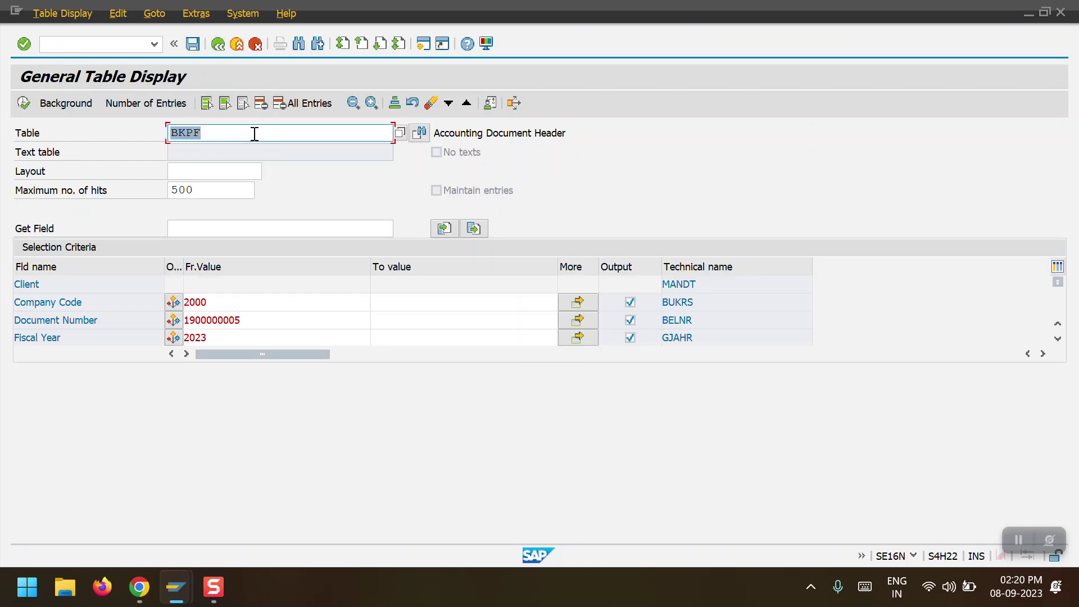
# Change the table being displayed from BKPF to BSEG.
pyautogui.write('B')
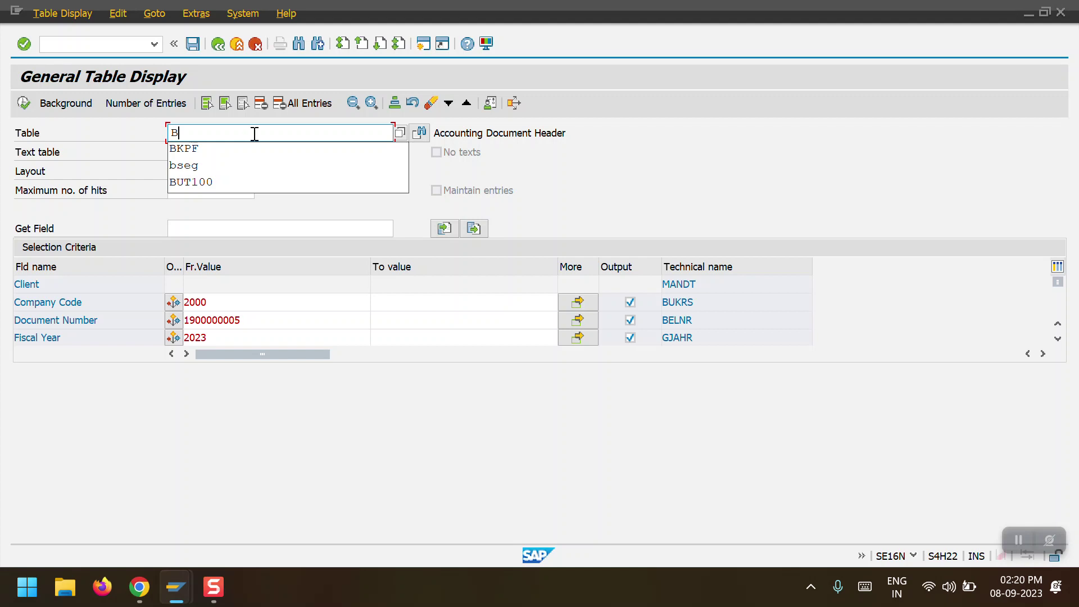
pyautogui.press('Down')
pyautogui.press('Down')
pyautogui.press('Return')
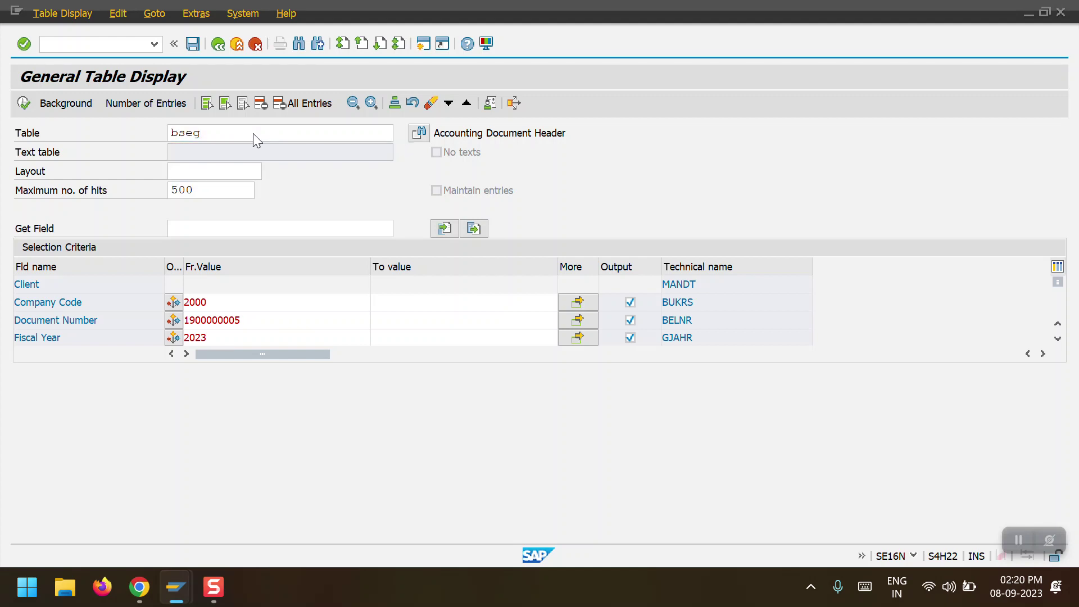
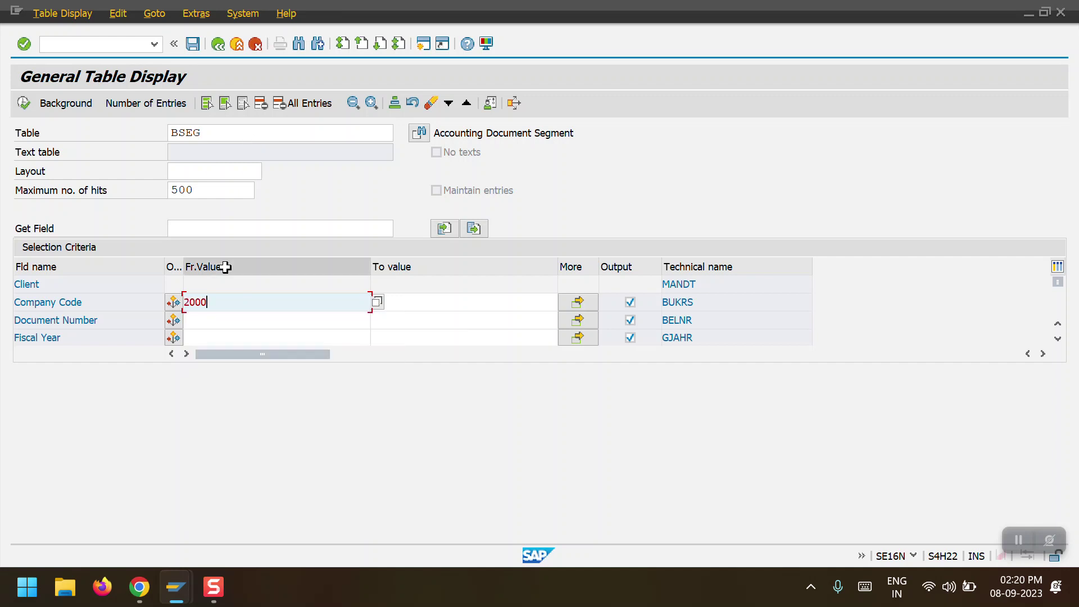
# Run the BSEG selection for company code 2000, the parked invoice's document number and fiscal year 2023.
pyautogui.press('BackSpace')
pyautogui.press('Down')
pyautogui.press('Return')
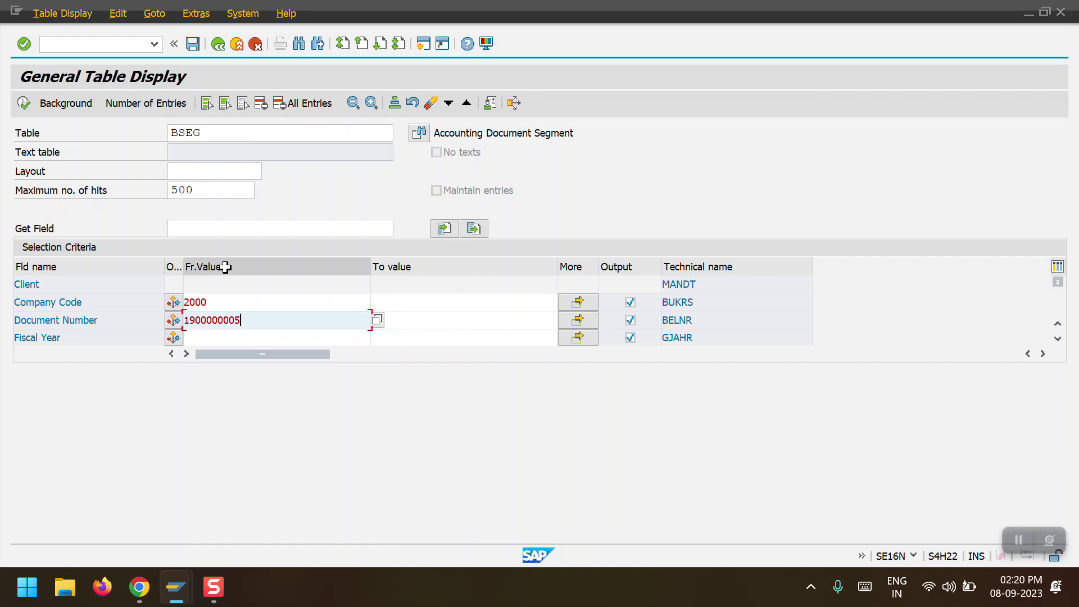
pyautogui.press('Down')
pyautogui.press('Down')
pyautogui.press('Down')
pyautogui.press('Down')
pyautogui.press('Return')
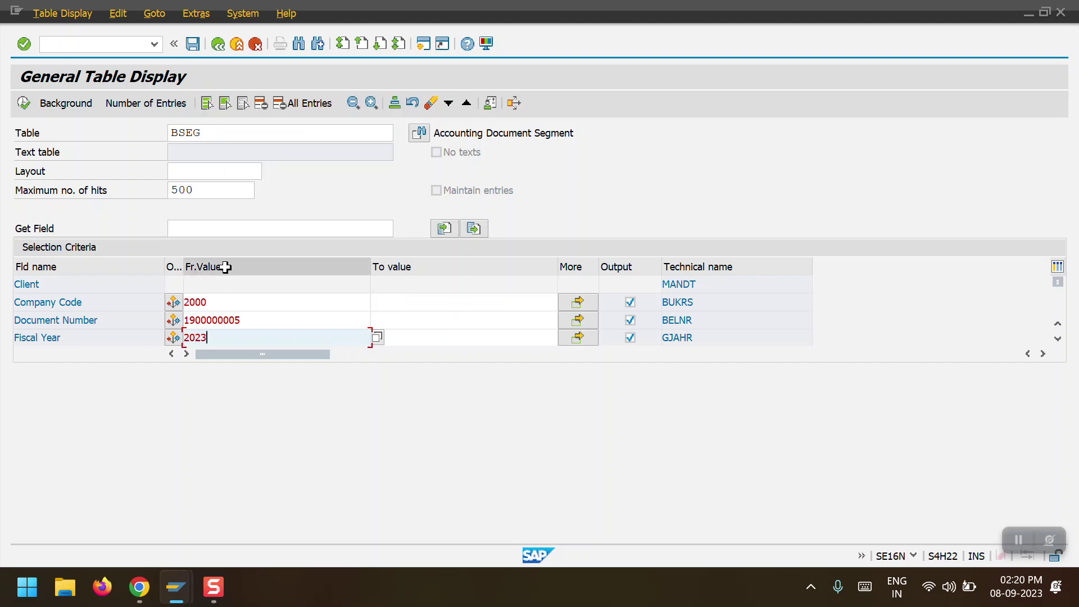
pyautogui.click(23, 103)
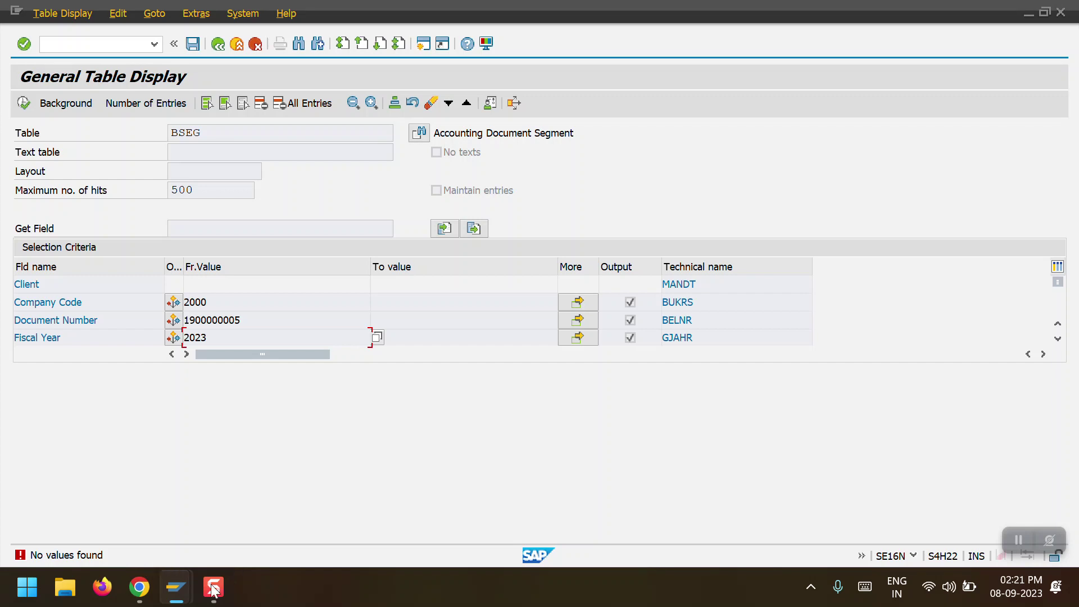
# Run transaction FBV0 in the parked invoice's session and open that invoice from company code 2000, fiscal year 2023, for editing.
pyautogui.moveTo(183, 578)
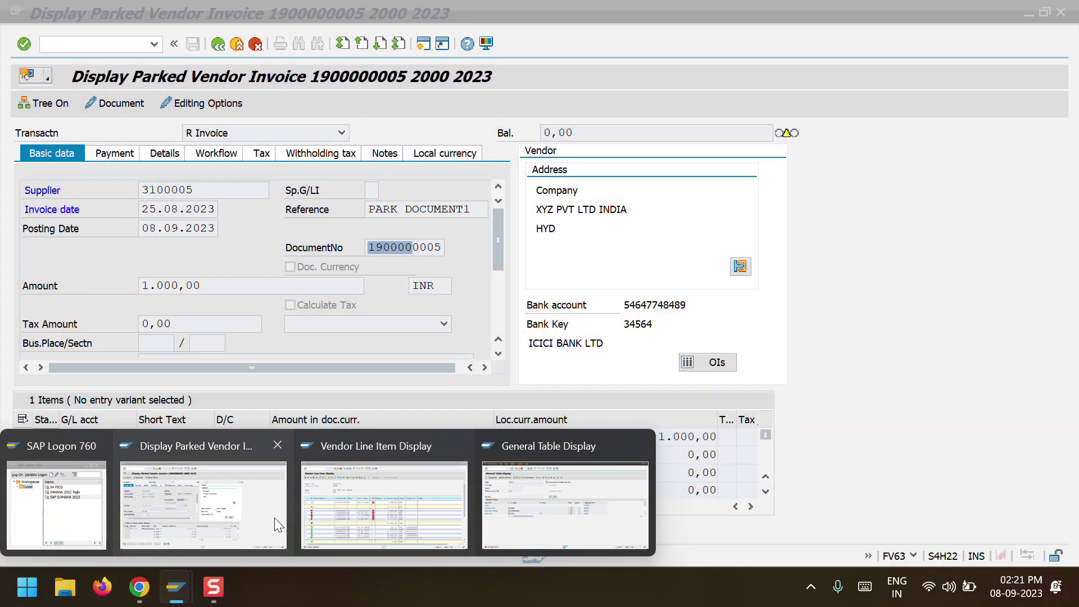
pyautogui.click(275, 524)
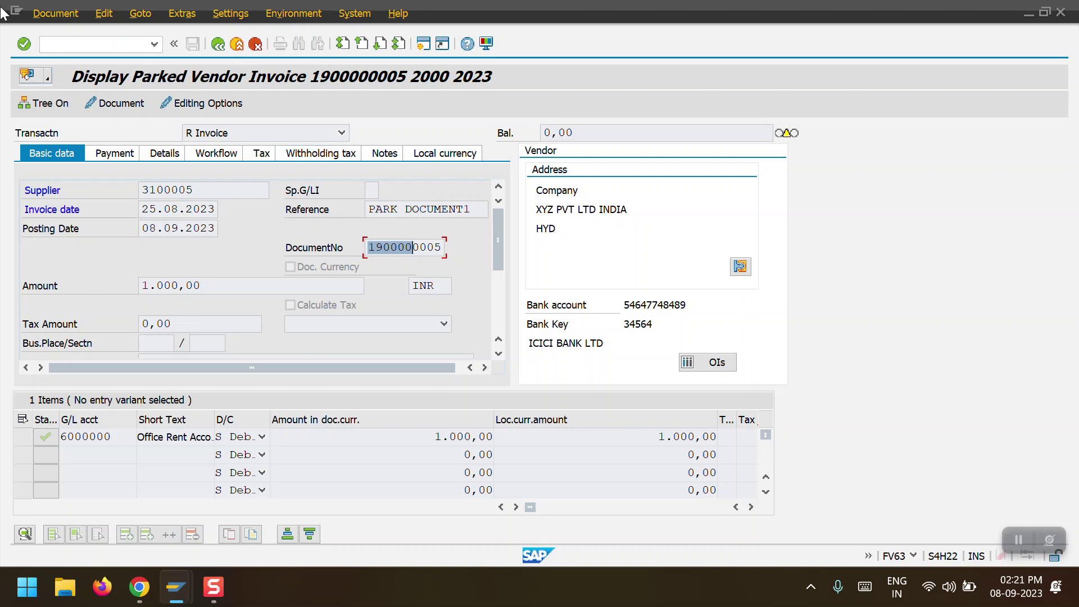
pyautogui.click(69, 43)
pyautogui.write('/')
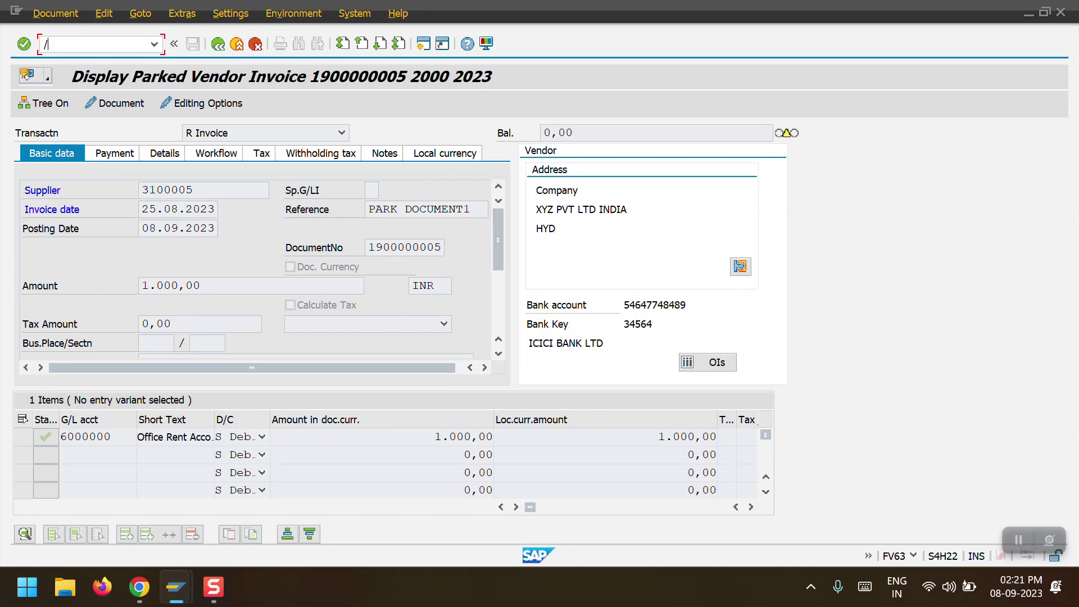
pyautogui.write('NFB')
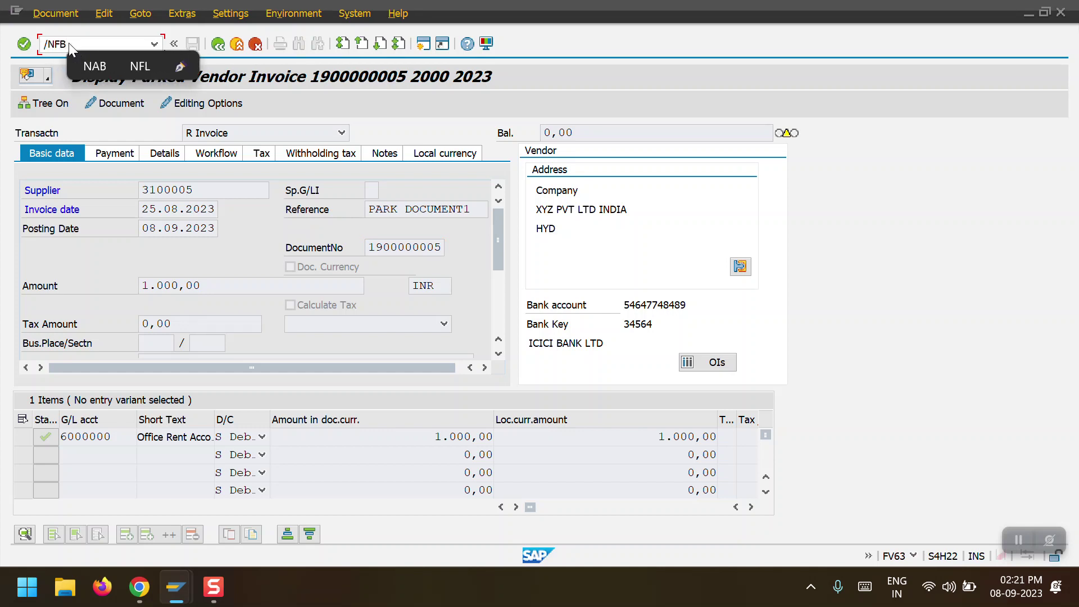
pyautogui.write('V0')
pyautogui.press('Return')
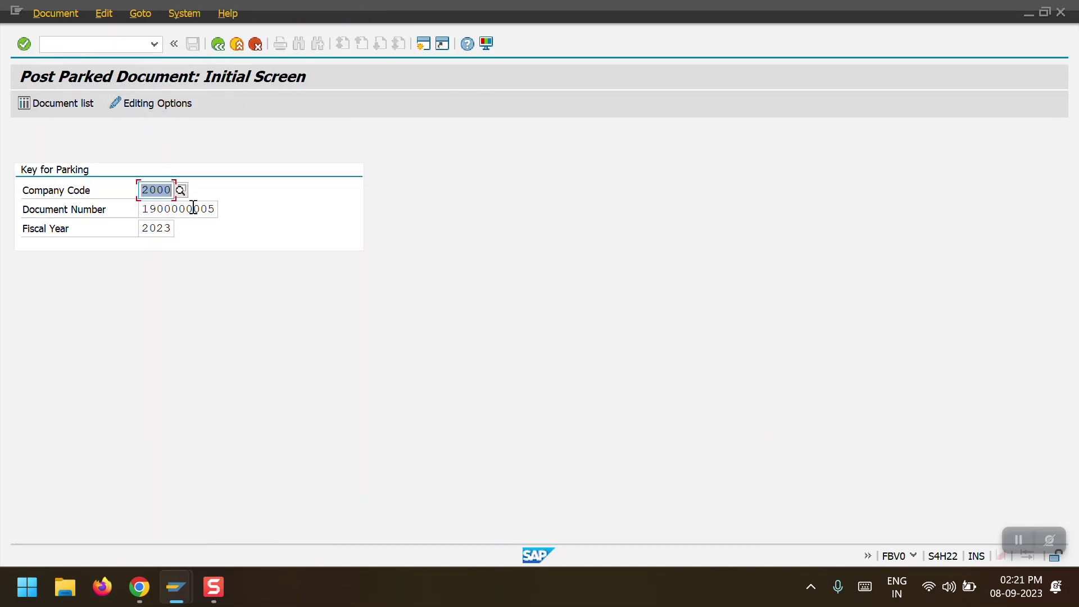
pyautogui.press('Return')
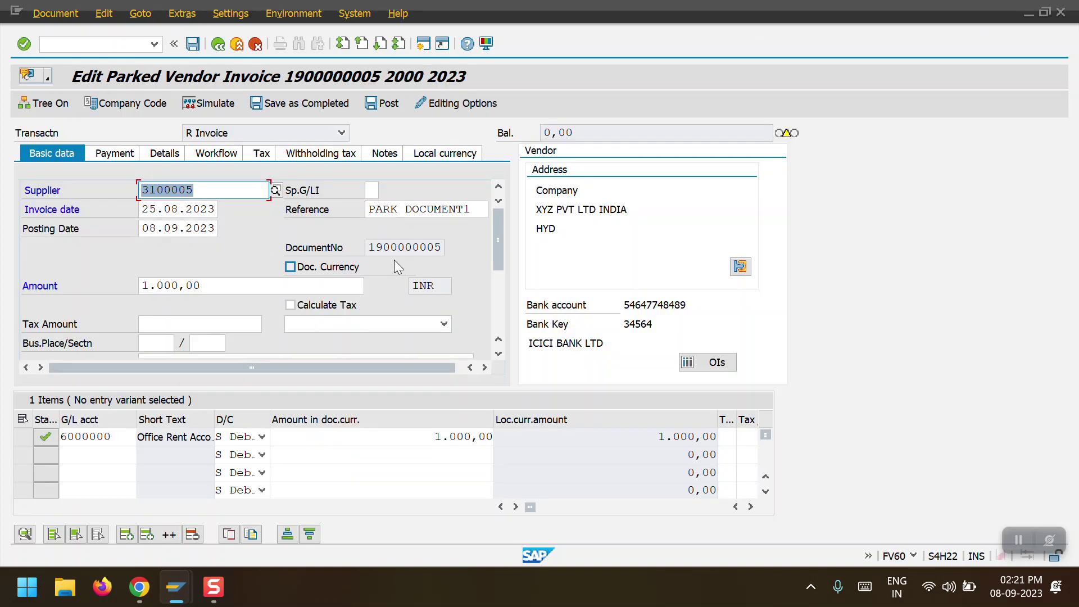
# Set both the invoice amount and the office rent line item's document currency amount to 1100.
pyautogui.moveTo(228, 285); pyautogui.dragTo(144, 284)
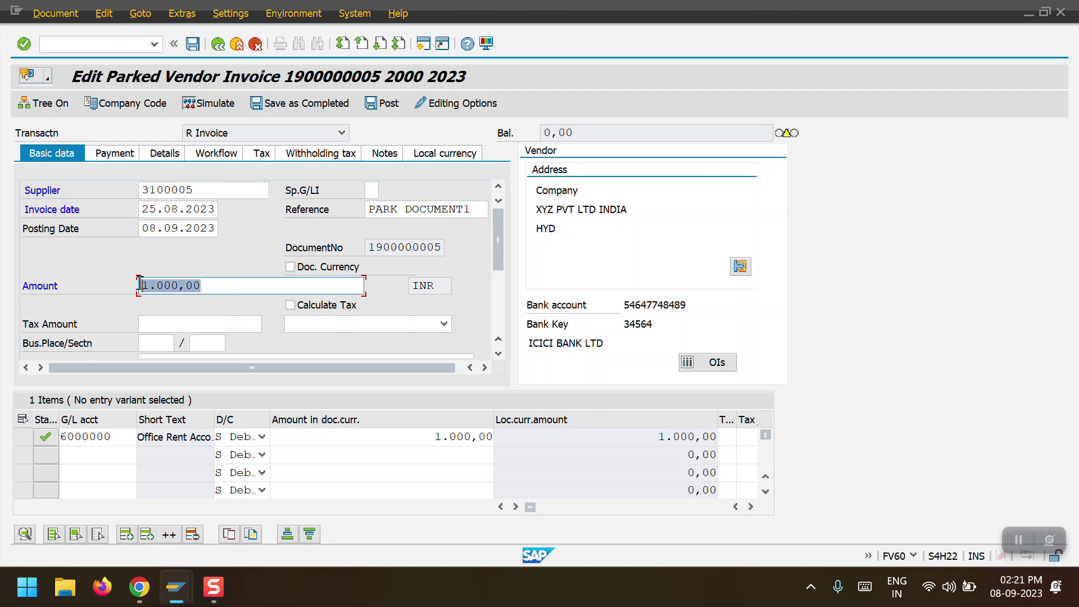
pyautogui.write('1000')
pyautogui.press('BackSpace')
pyautogui.press('BackSpace')
pyautogui.press('BackSpace')
pyautogui.write('100')
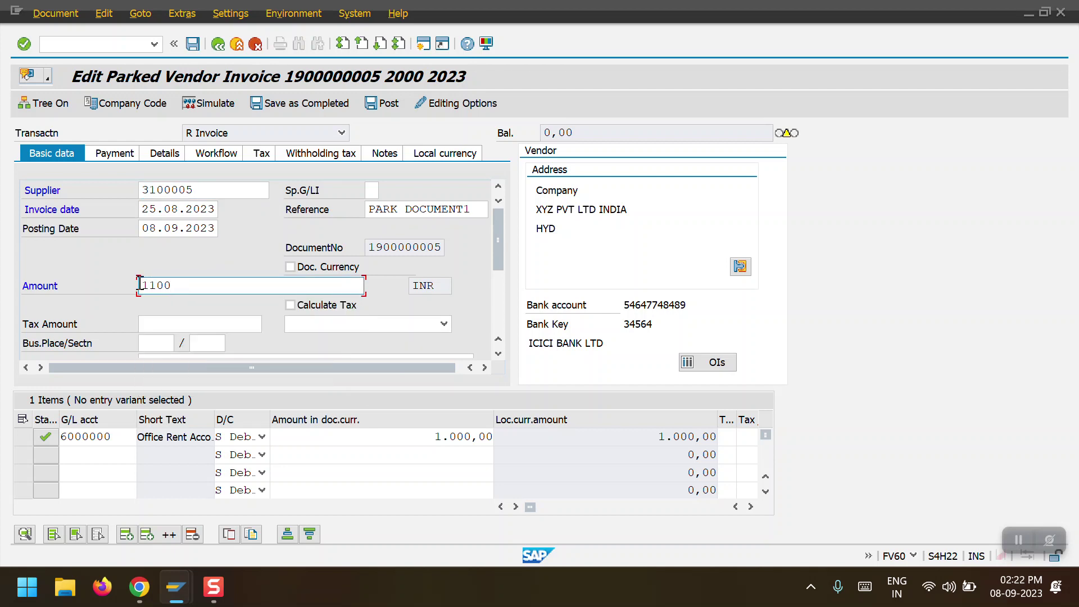
pyautogui.doubleClick(489, 436)
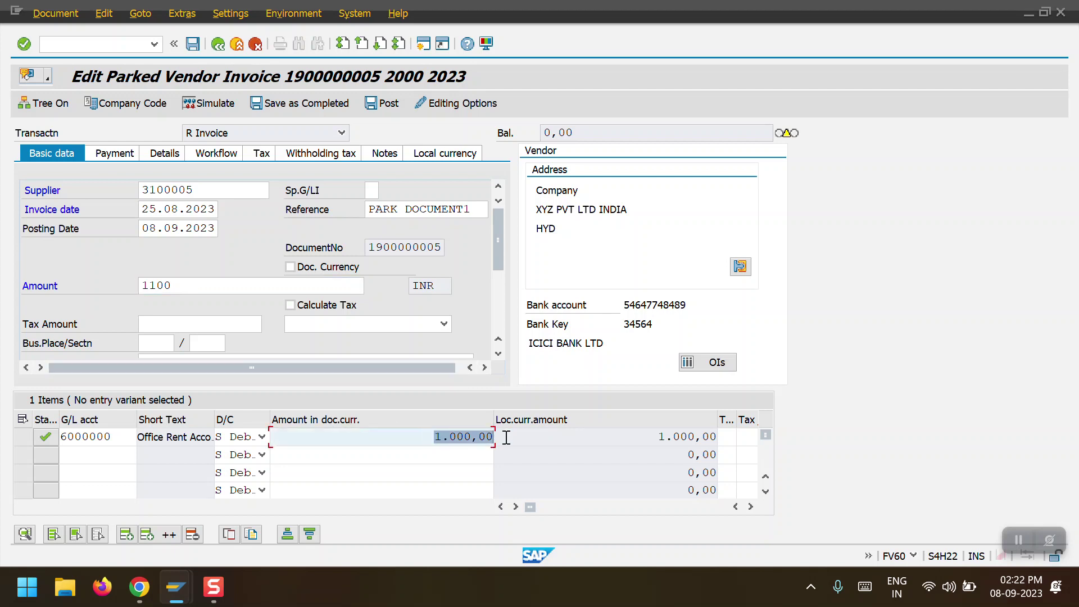
pyautogui.write('1100')
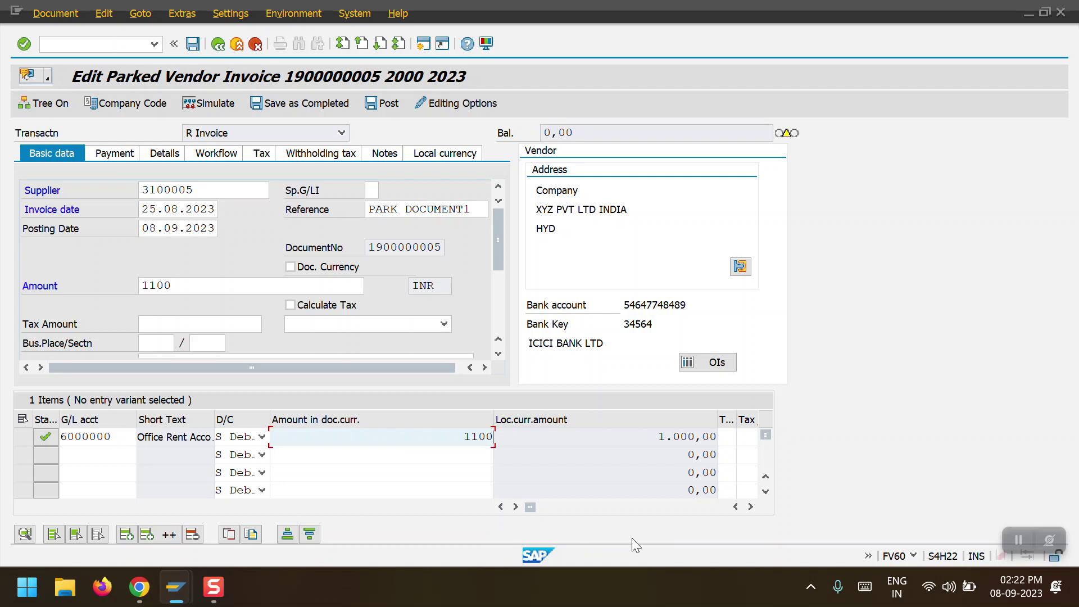
# Check the line item's cost center and highlight the parked invoice's document number.
pyautogui.click(751, 506)
pyautogui.click(750, 507)
pyautogui.click(751, 507)
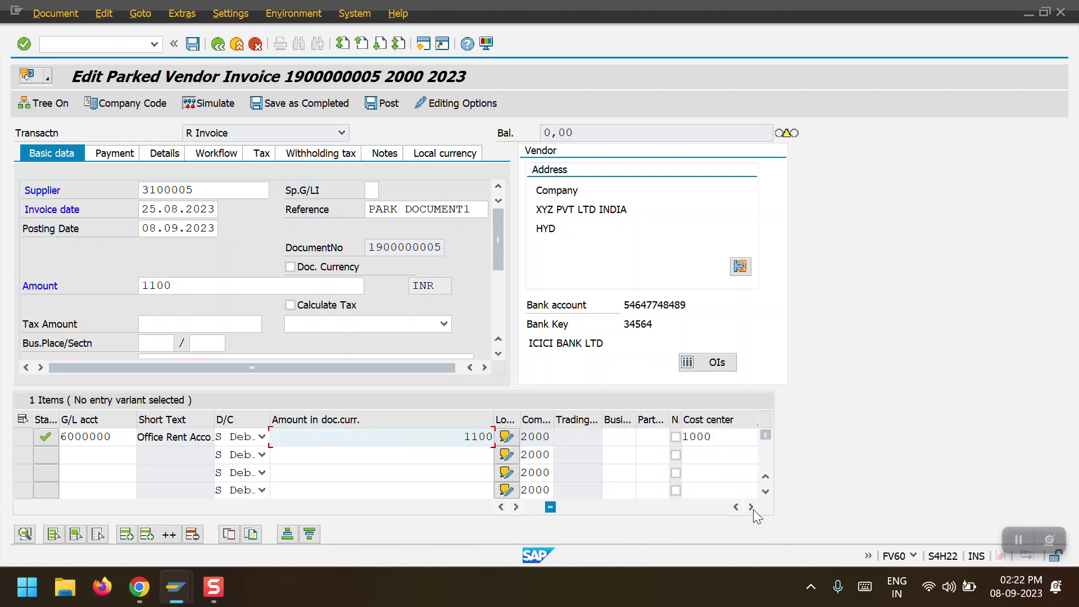
pyautogui.click(751, 507)
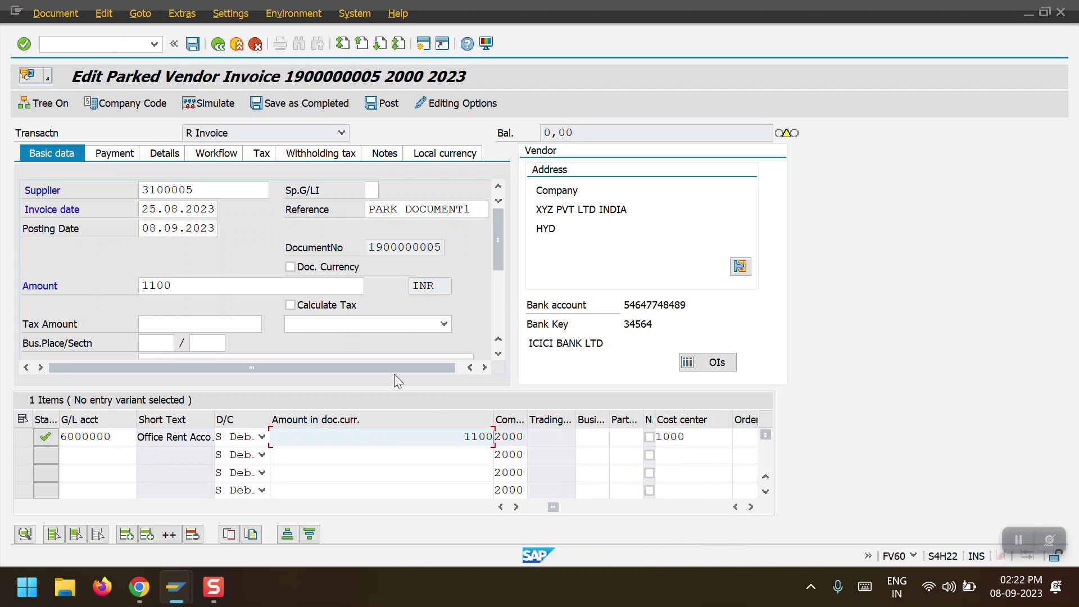
pyautogui.moveTo(369, 248); pyautogui.dragTo(448, 254)
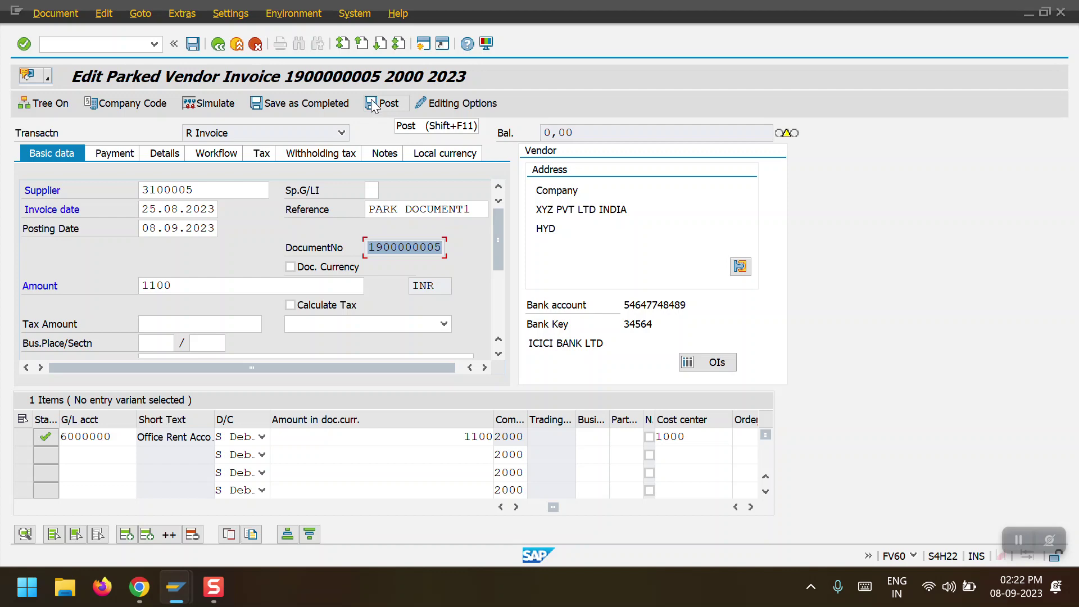
# Post the parked vendor invoice and acknowledge the information messages.
pyautogui.click(55, 13)
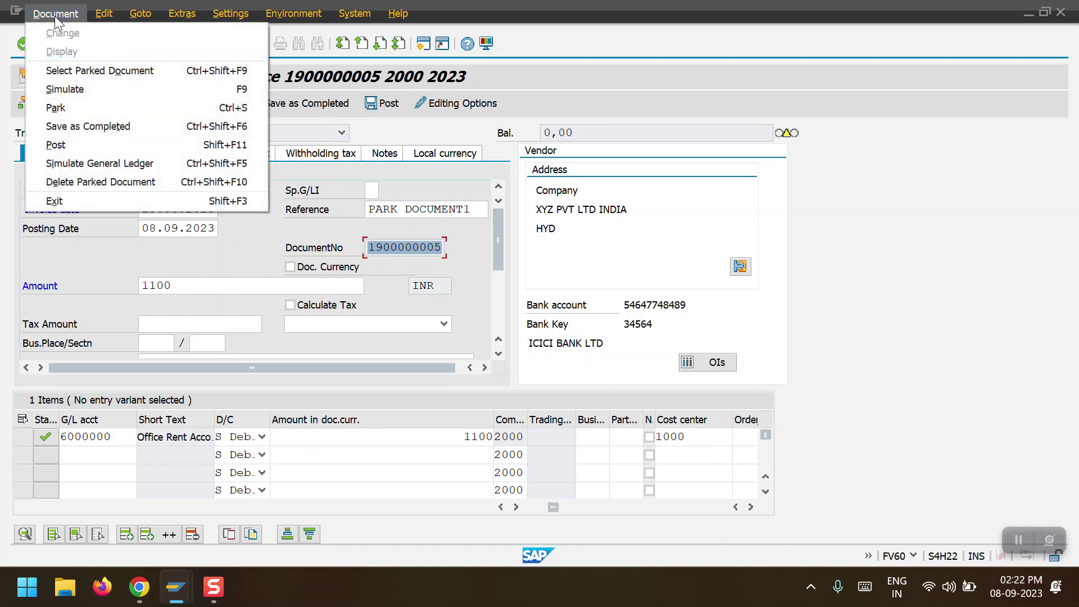
pyautogui.click(79, 147)
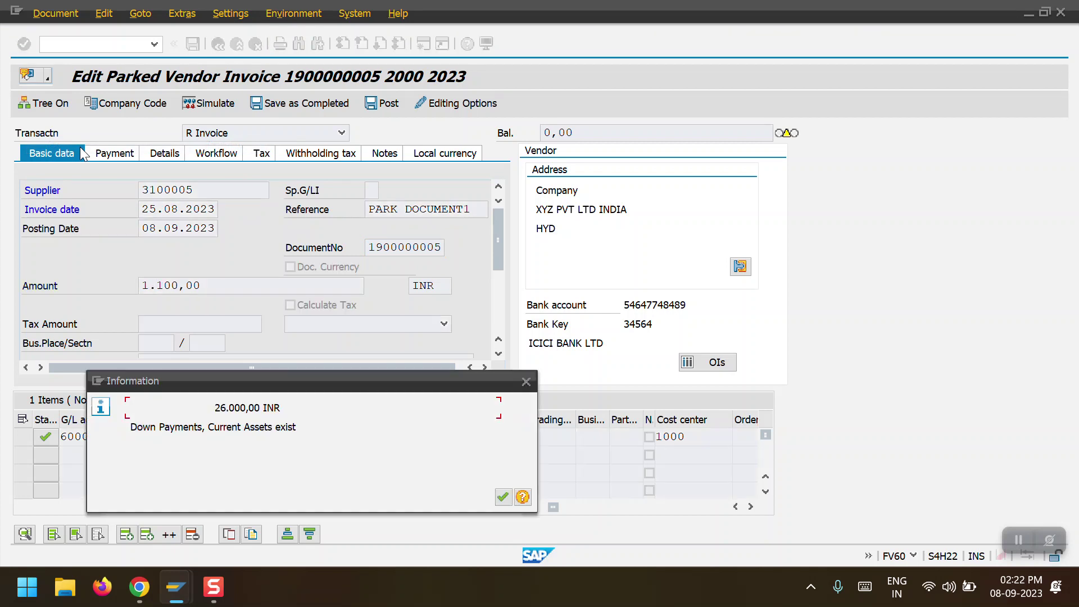
pyautogui.click(502, 498)
pyautogui.press('Return')
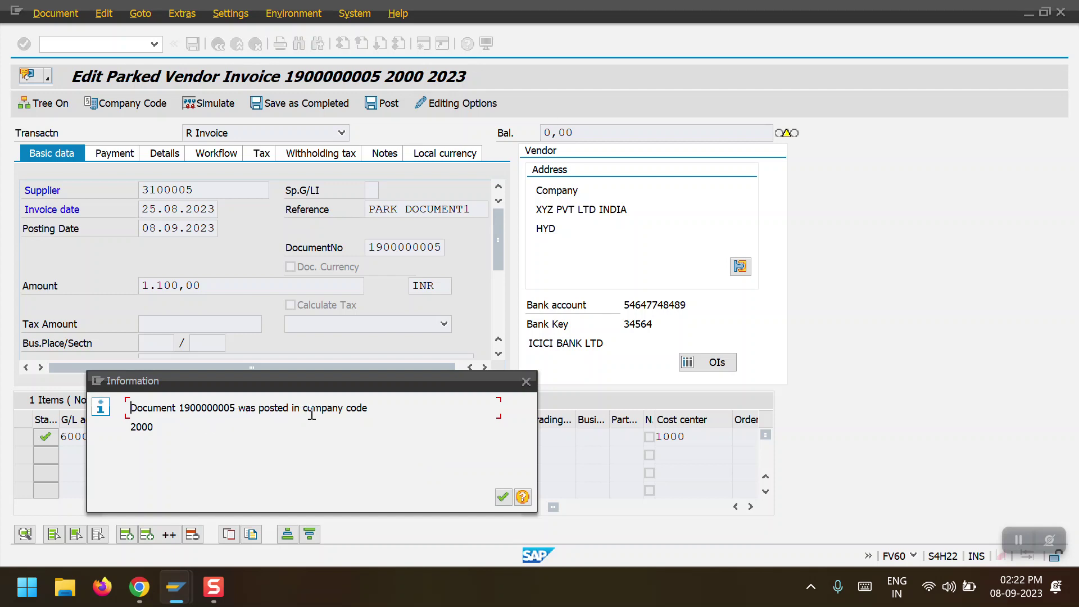
pyautogui.click(506, 498)
# Execute the BSEG selection for the posted invoice in the General Table Display session.
pyautogui.moveTo(176, 587)
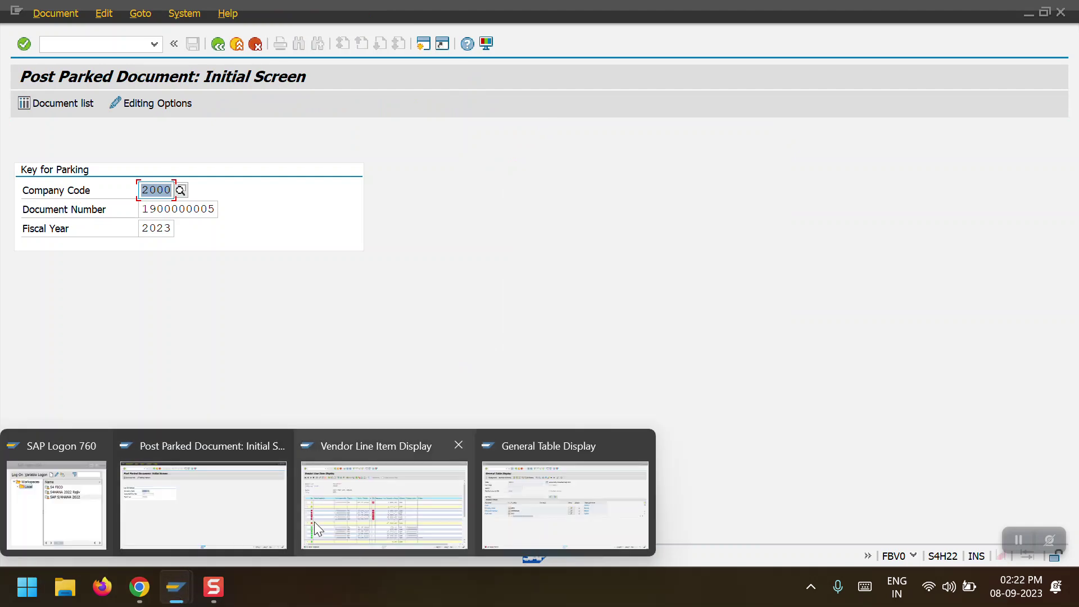
pyautogui.click(506, 520)
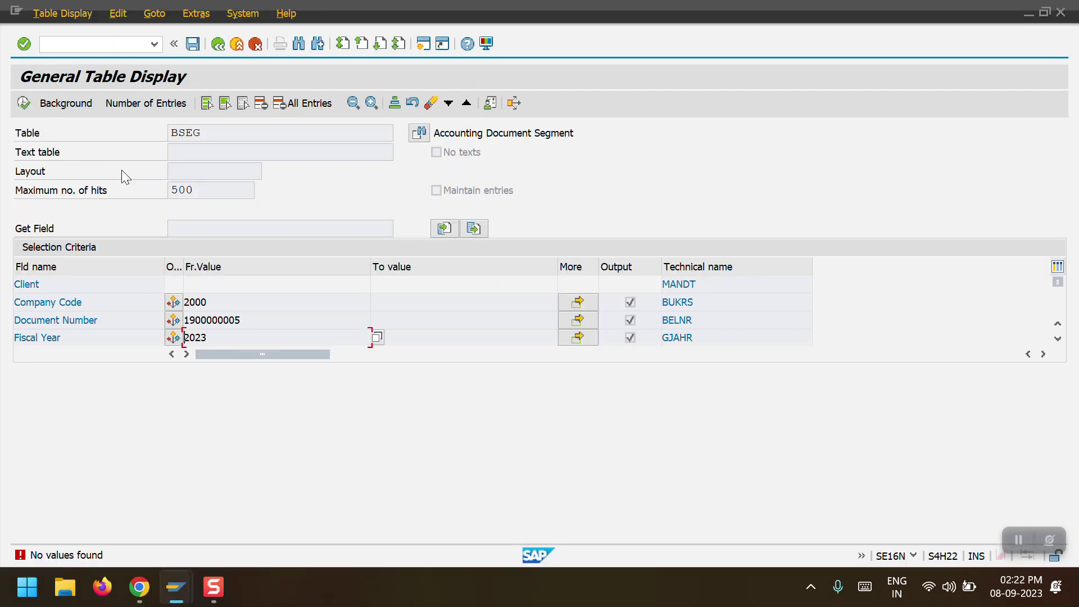
pyautogui.click(21, 104)
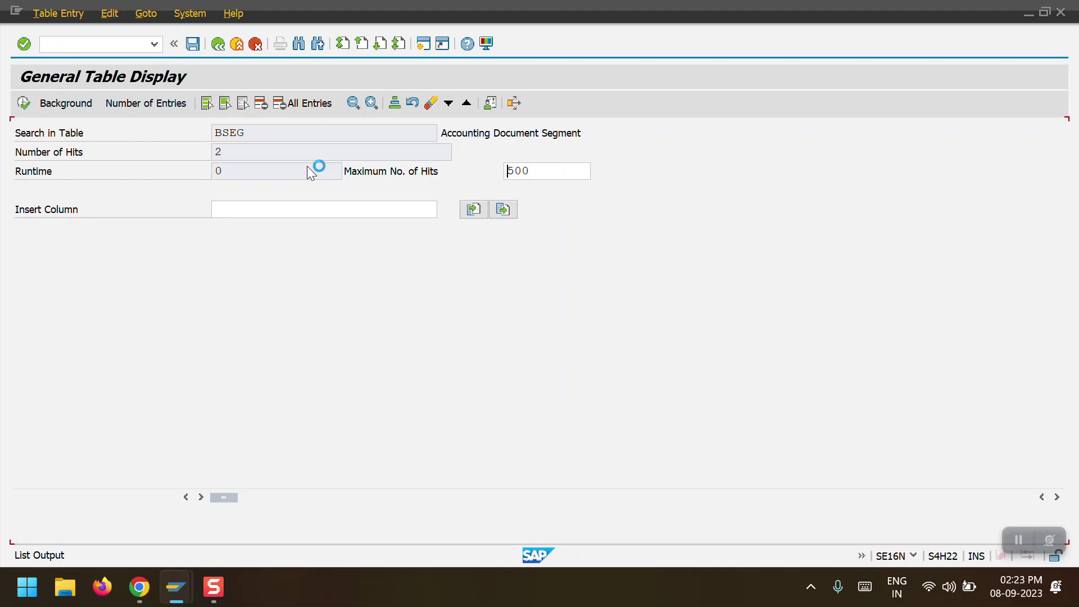
# Leave the Post Parked Document transaction in its session and review the posted invoice's BSEG entries in the table display.
pyautogui.moveTo(176, 587)
pyautogui.click(183, 527)
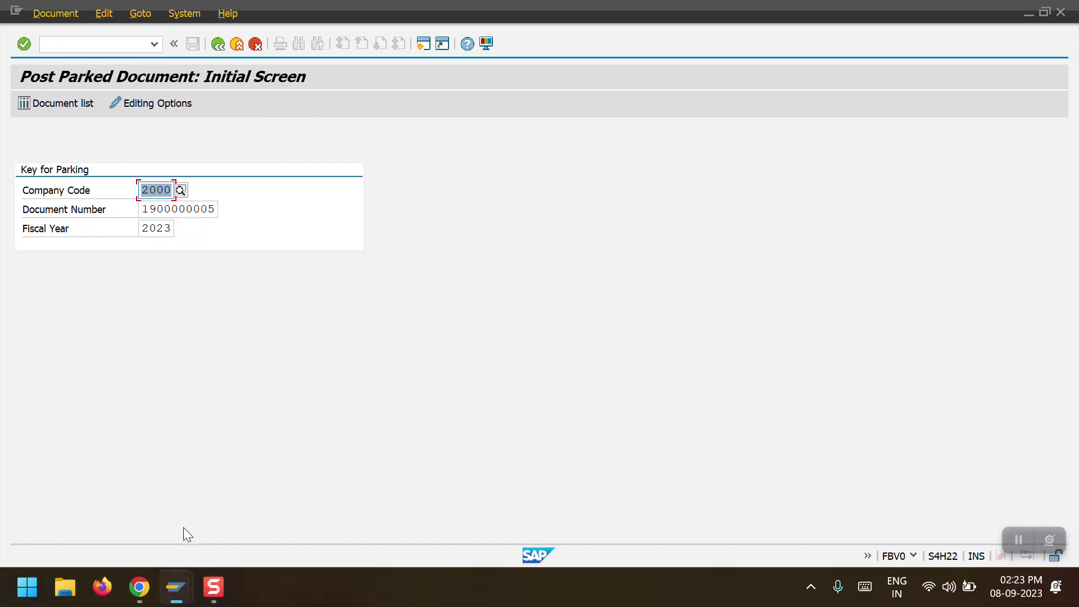
pyautogui.click(219, 42)
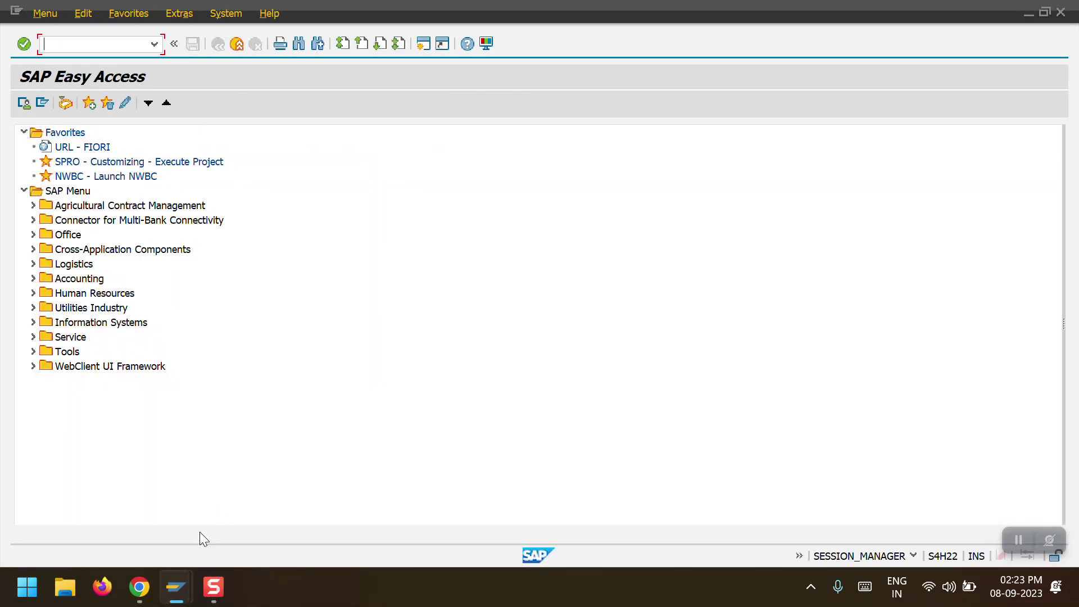
pyautogui.moveTo(178, 591)
pyautogui.click(545, 520)
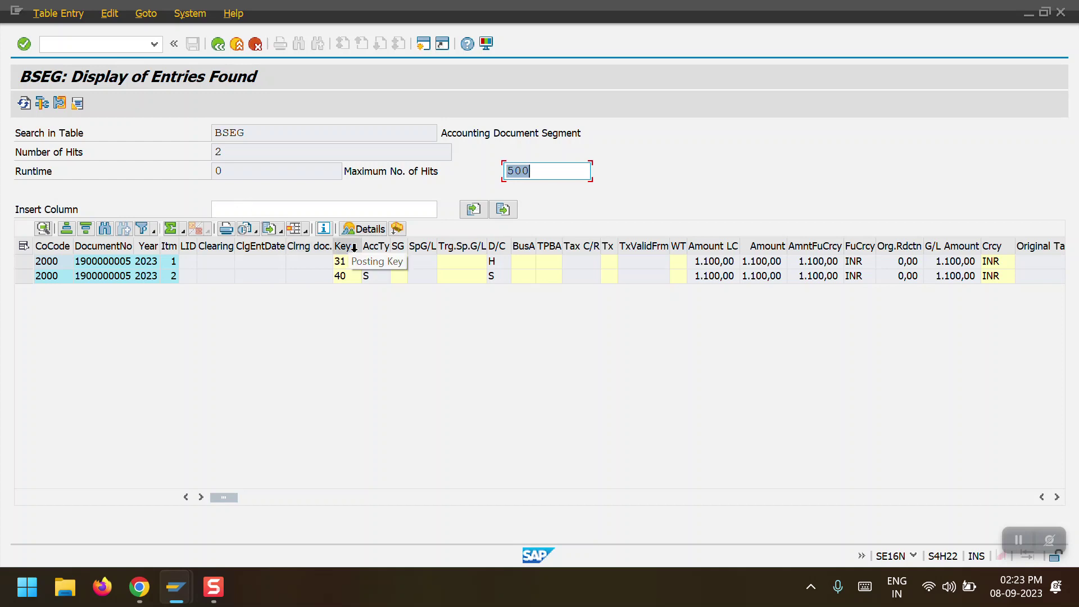
pyautogui.click(213, 133)
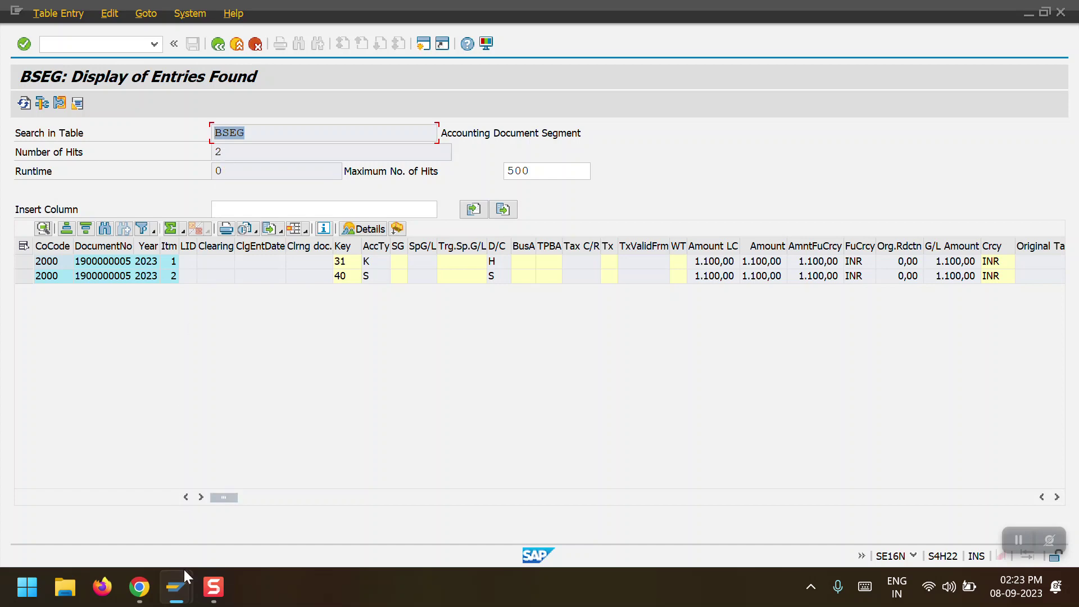
# Refresh the vendor line item list in the FBL1N session and mark the posted invoice's document number.
pyautogui.moveTo(184, 572)
pyautogui.moveTo(214, 520)
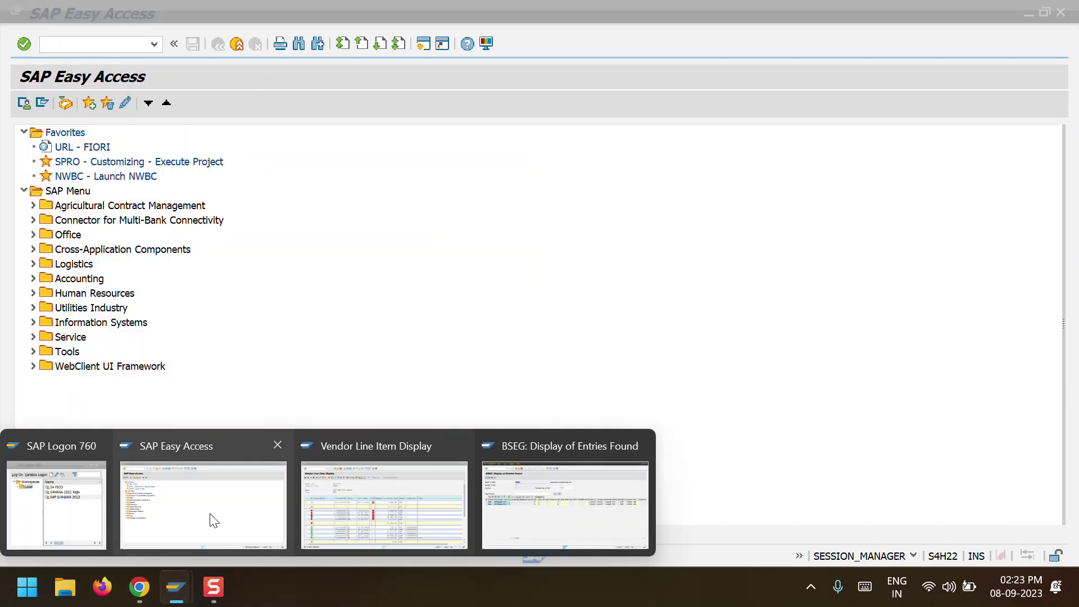
pyautogui.click(342, 455)
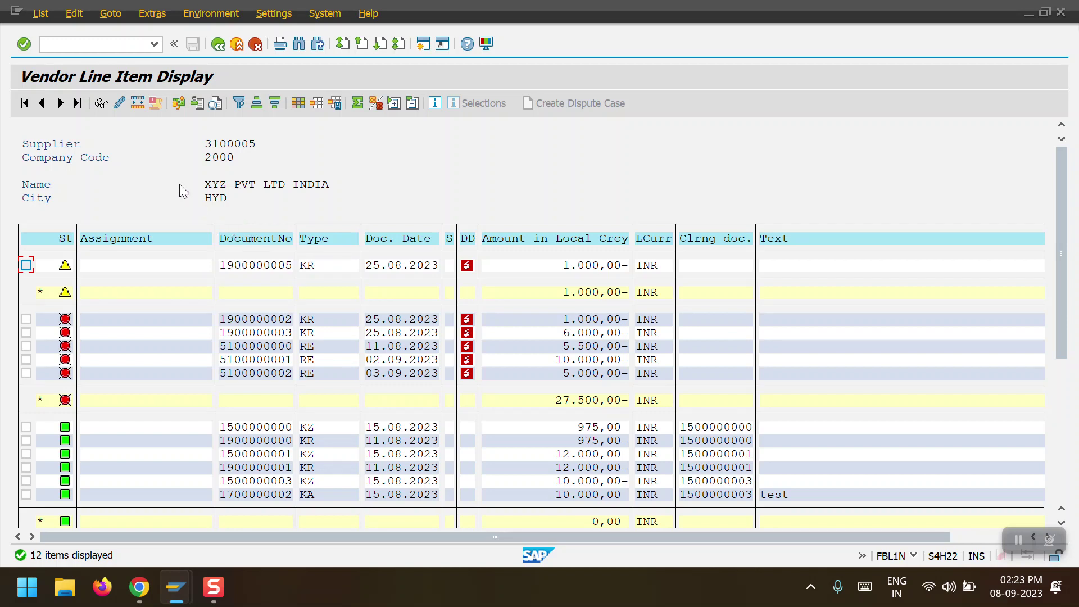
pyautogui.click(32, 14)
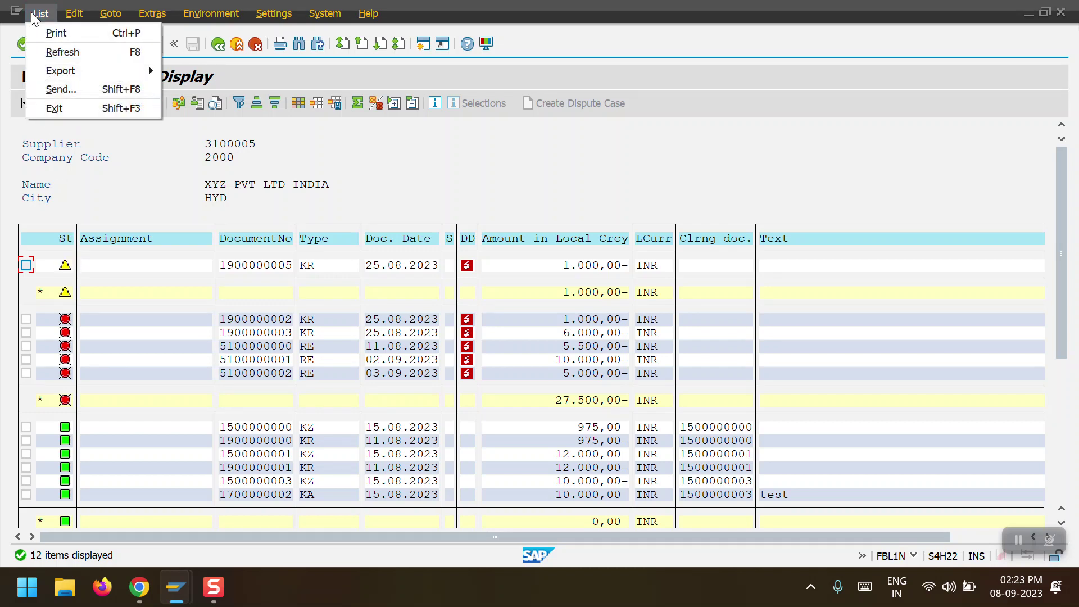
pyautogui.click(69, 53)
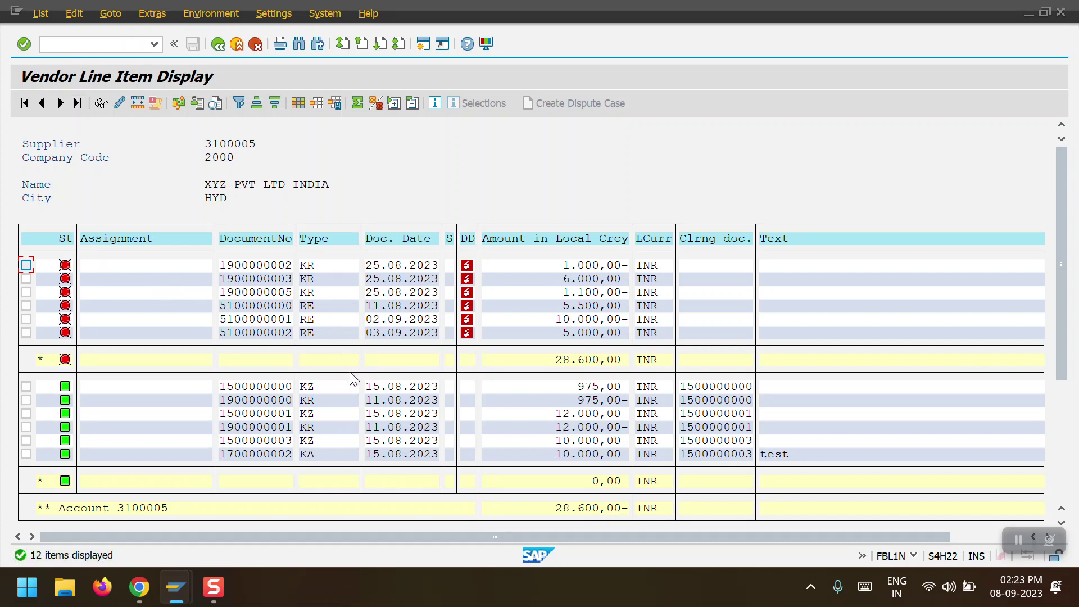
pyautogui.click(282, 292)
# Run transaction FV60 in the SAP Easy Access session and enter the XYZ PVT LTD INDIA supplier with invoice date 25.08.2023.
pyautogui.moveTo(179, 599)
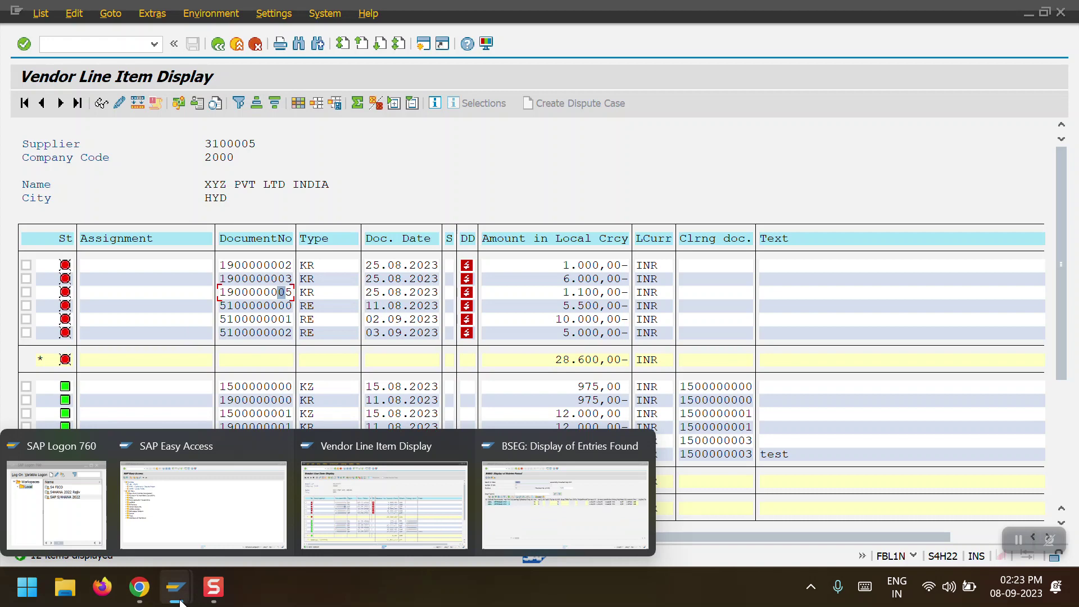
pyautogui.click(190, 523)
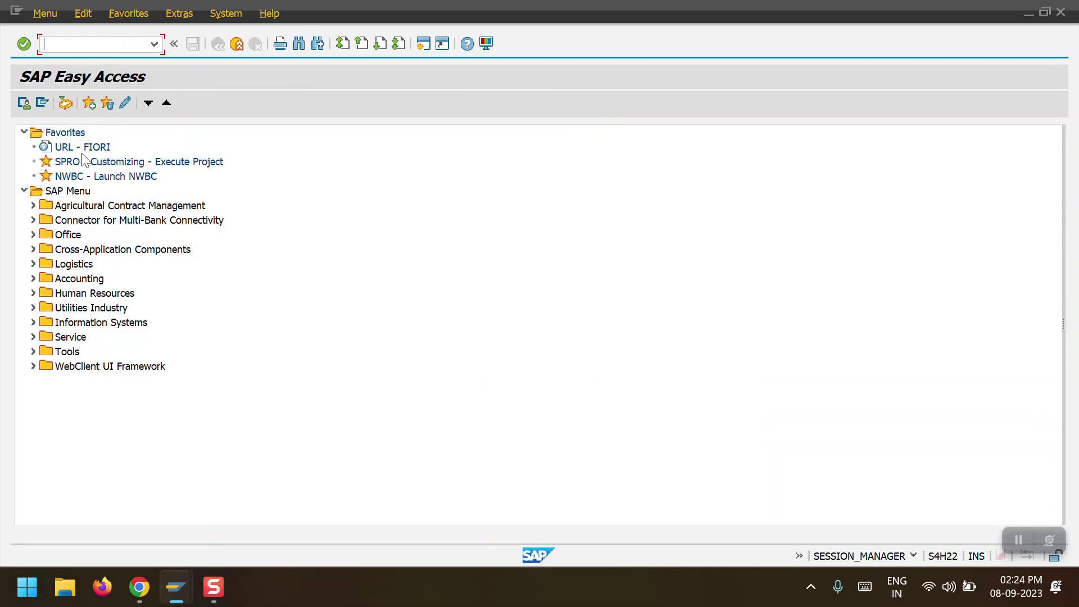
pyautogui.write('FV60')
pyautogui.press('Return')
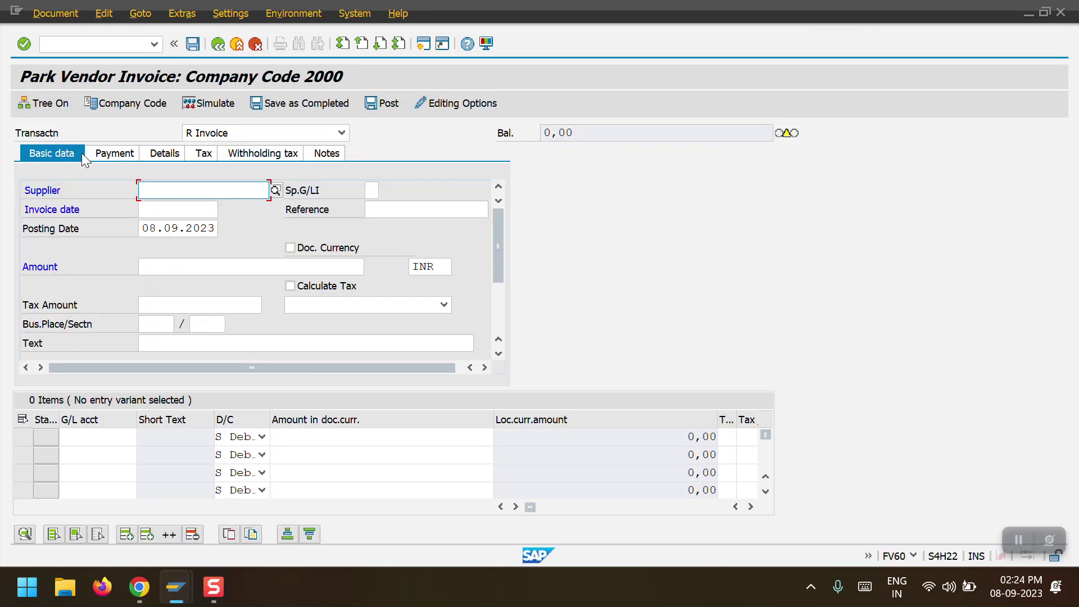
pyautogui.click(163, 190)
pyautogui.click(169, 205)
pyautogui.click(180, 212)
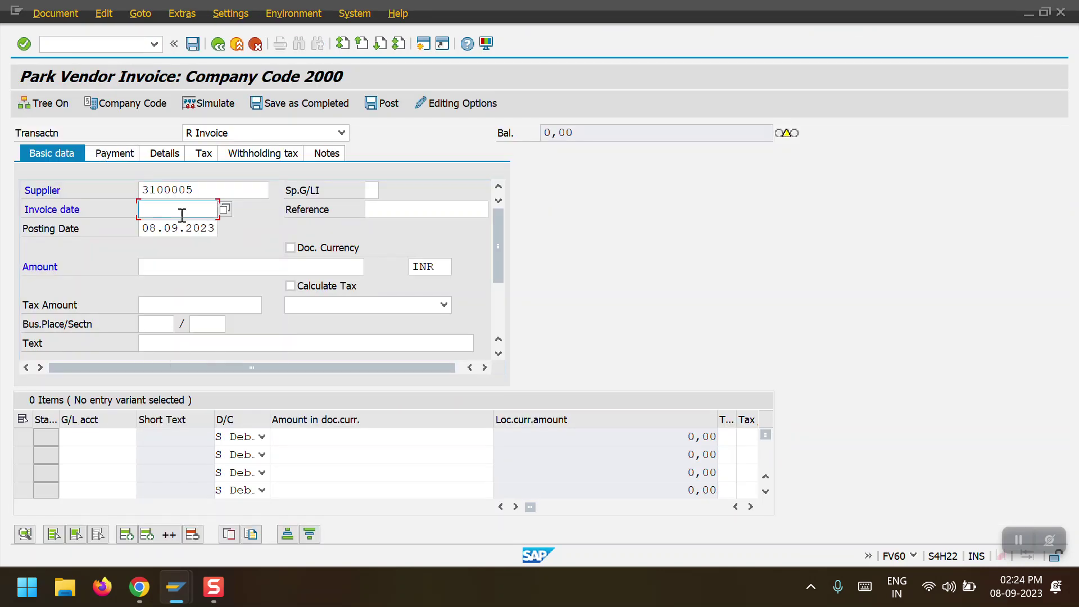
pyautogui.press('Return')
# Set the invoice reference to Park document2 and the invoice amount to 200.
pyautogui.click(406, 226)
pyautogui.press('BackSpace')
pyautogui.write('2')
pyautogui.press('Tab')
pyautogui.press('Tab')
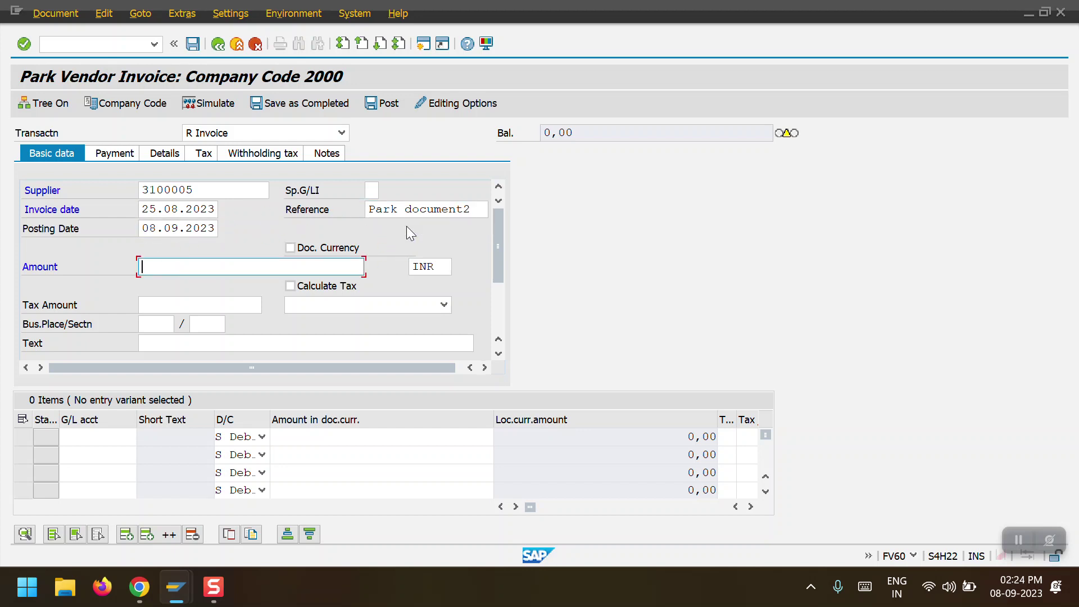
pyautogui.write('200')
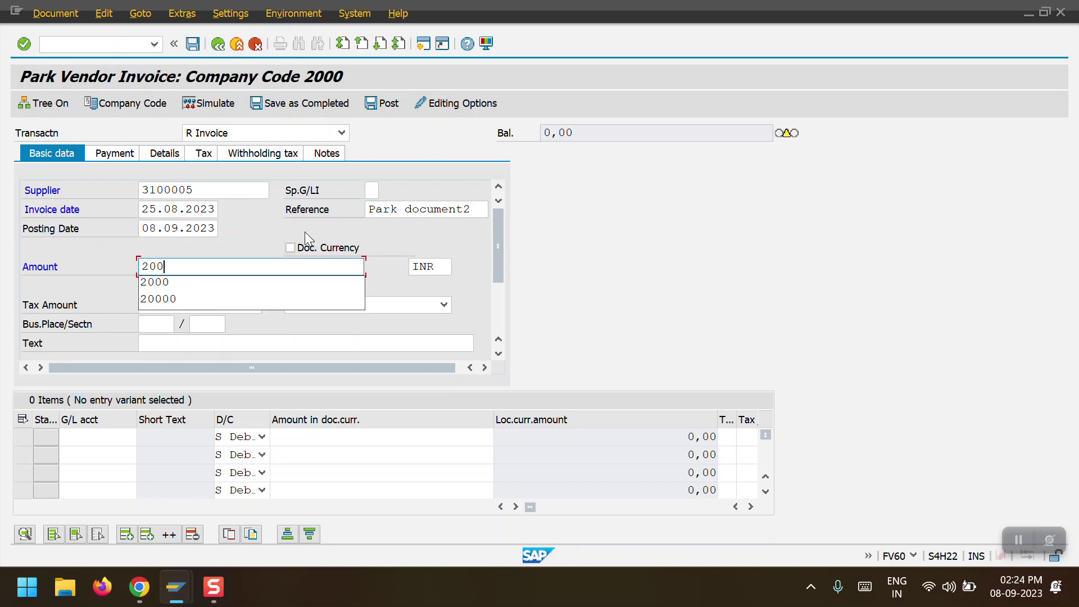
# Add a debit line item for the office rent G/L account with a document currency amount of 200.
pyautogui.click(72, 437)
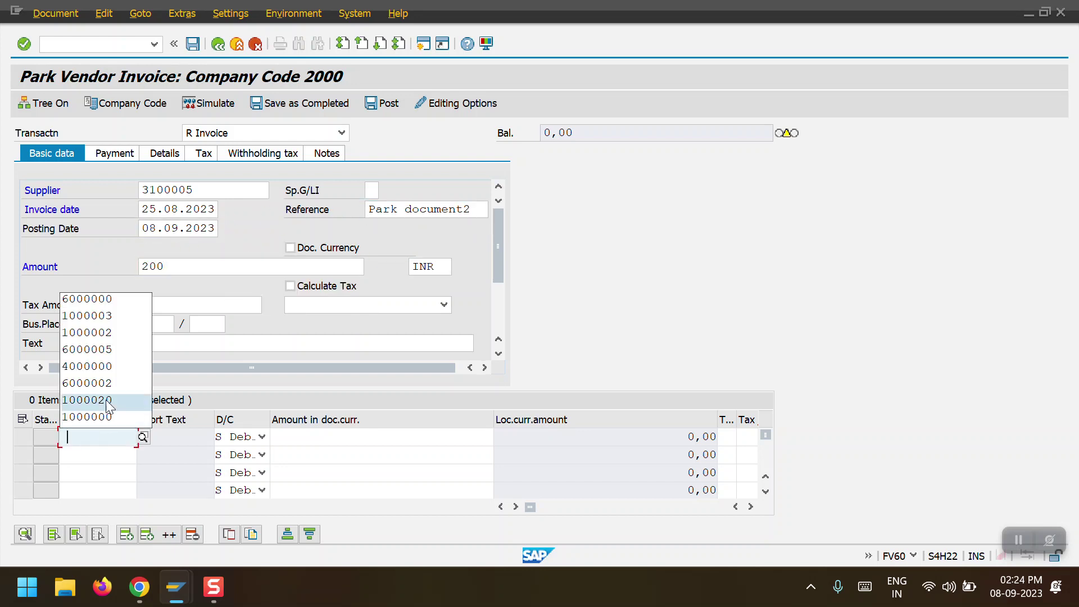
pyautogui.click(122, 299)
pyautogui.click(382, 443)
pyautogui.write('200')
# Assign cost center 1000 to the office rent line item and validate the invoice entries.
pyautogui.press('Tab')
pyautogui.press('Tab')
pyautogui.press('Tab')
pyautogui.press('Tab')
pyautogui.press('Tab')
pyautogui.press('Tab')
pyautogui.press('Tab')
pyautogui.press('Tab')
pyautogui.press('Tab')
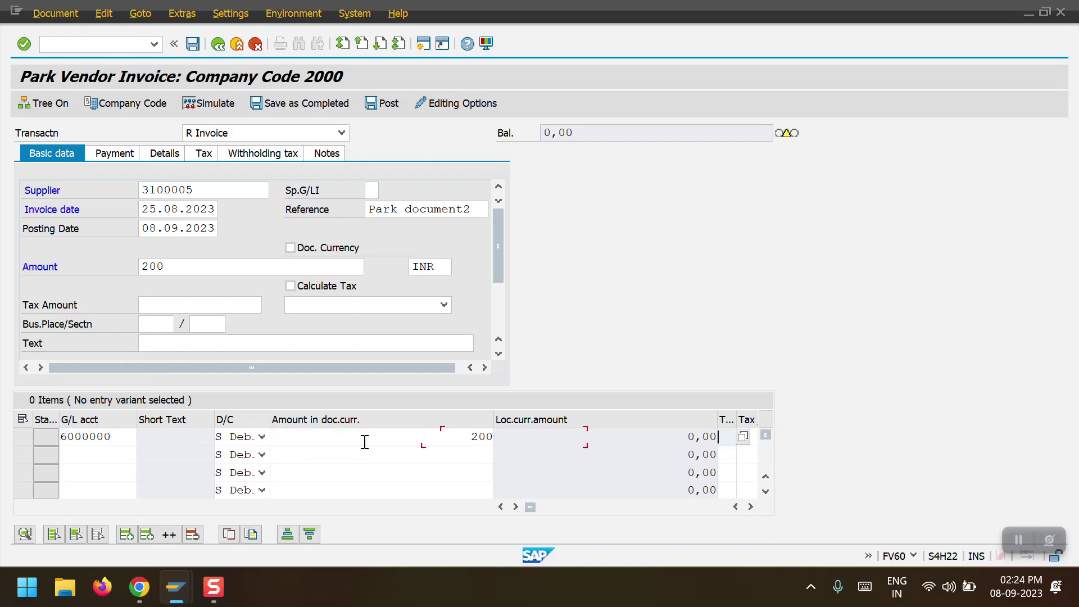
pyautogui.press('Tab')
pyautogui.press('Tab')
pyautogui.press('Tab')
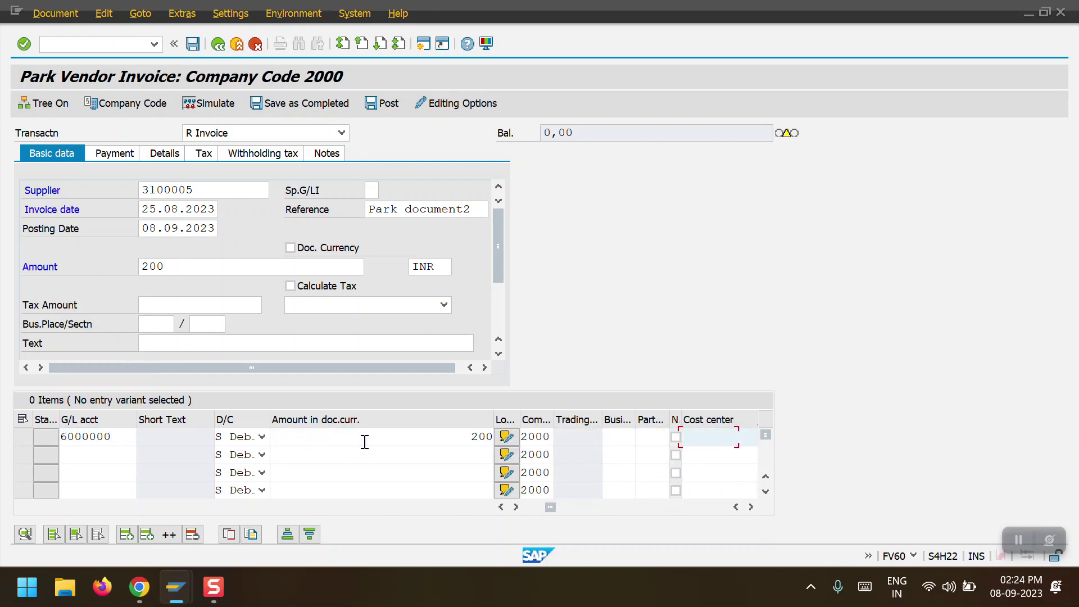
pyautogui.click(646, 440)
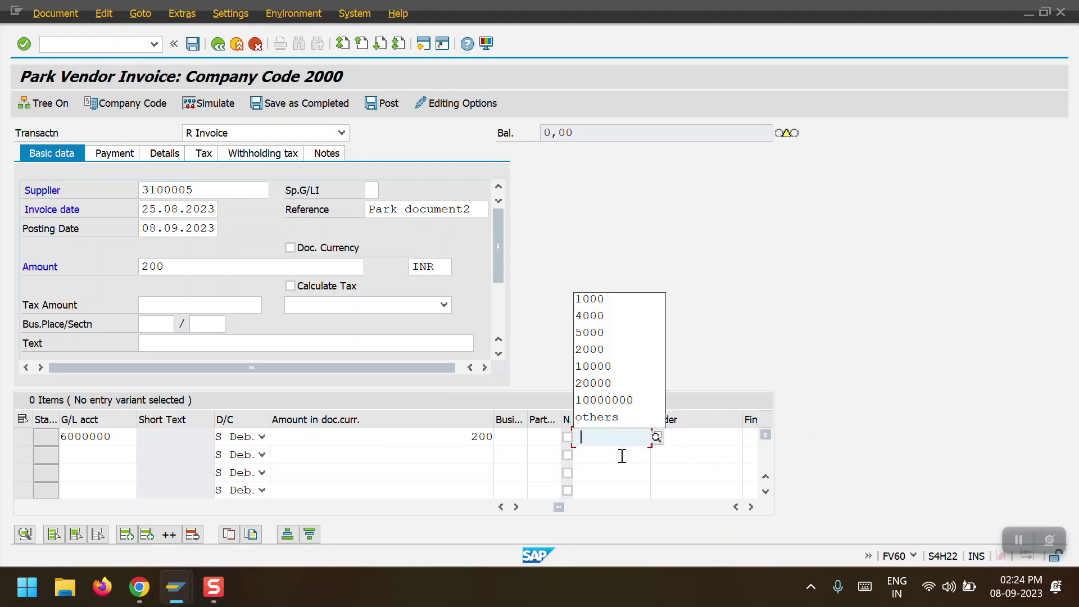
pyautogui.click(593, 301)
pyautogui.press('Return')
pyautogui.press('Return')
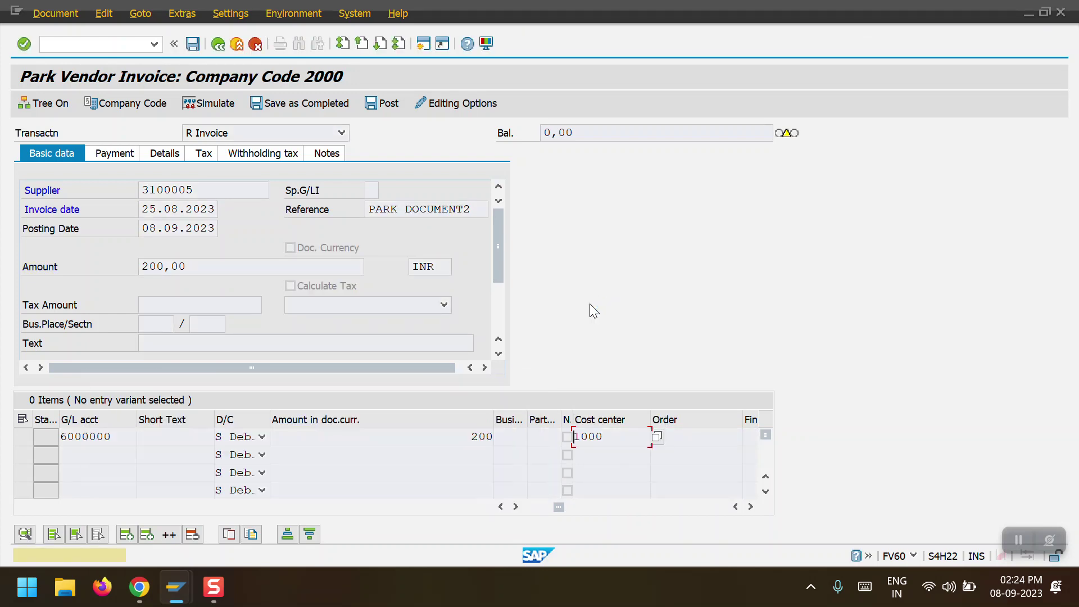
pyautogui.press('Return')
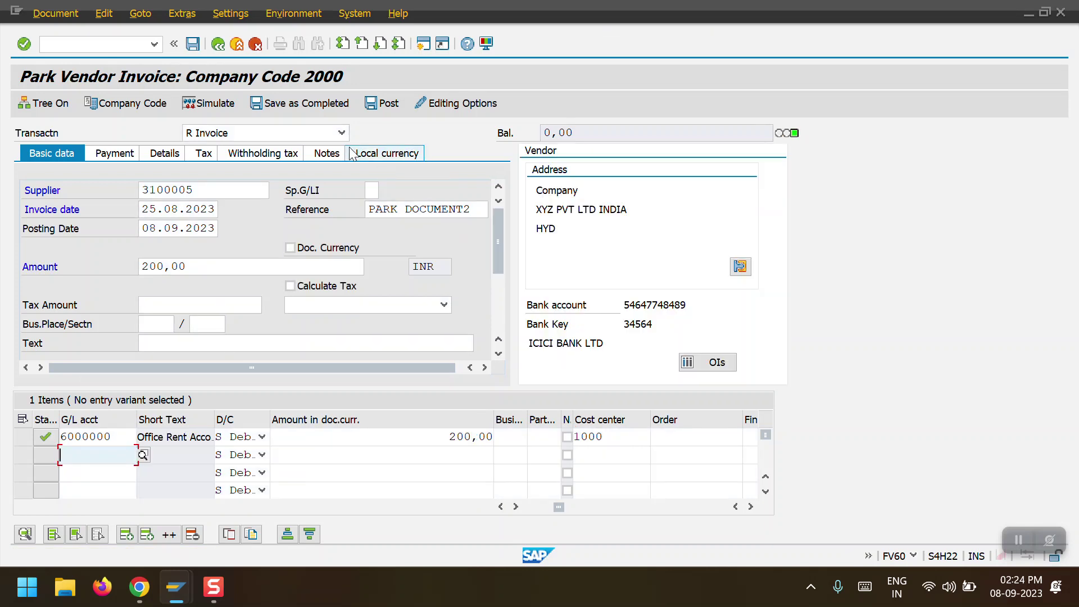
# Save the invoice as completed and display the newly parked document.
pyautogui.click(288, 104)
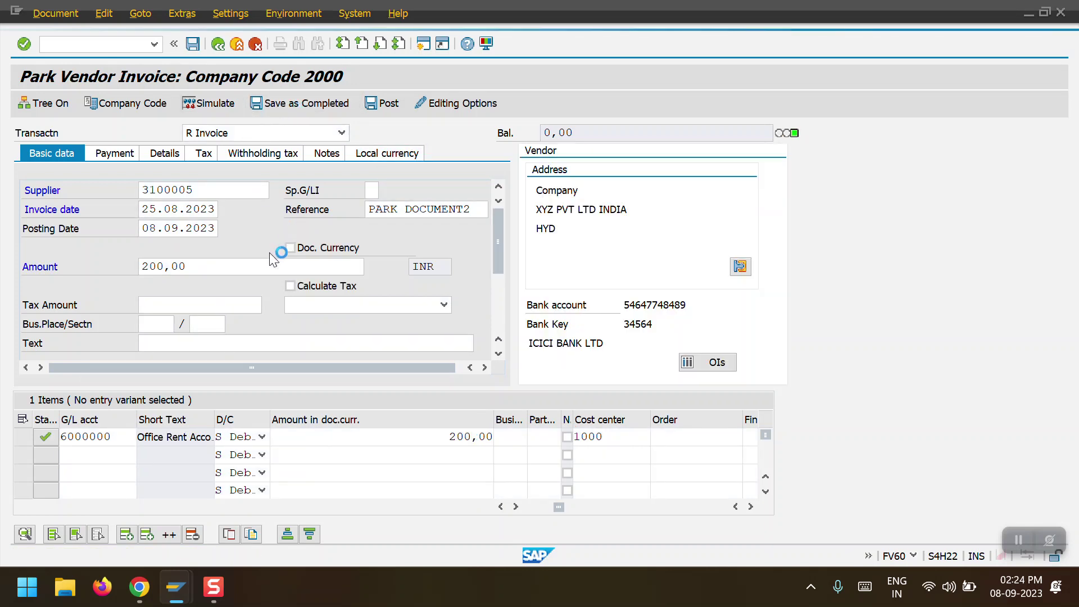
pyautogui.click(56, 15)
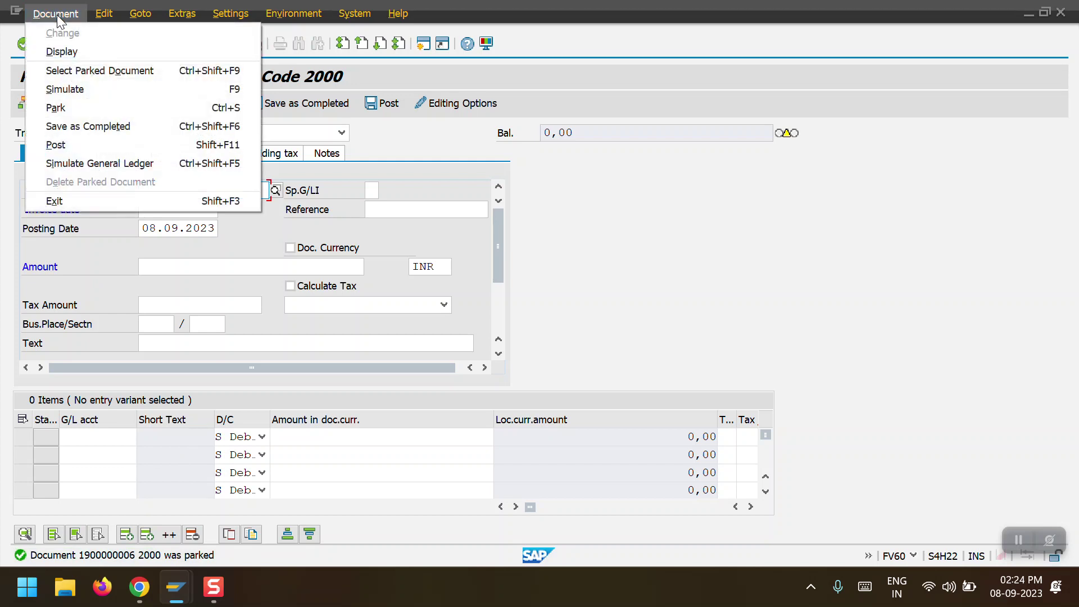
pyautogui.click(65, 52)
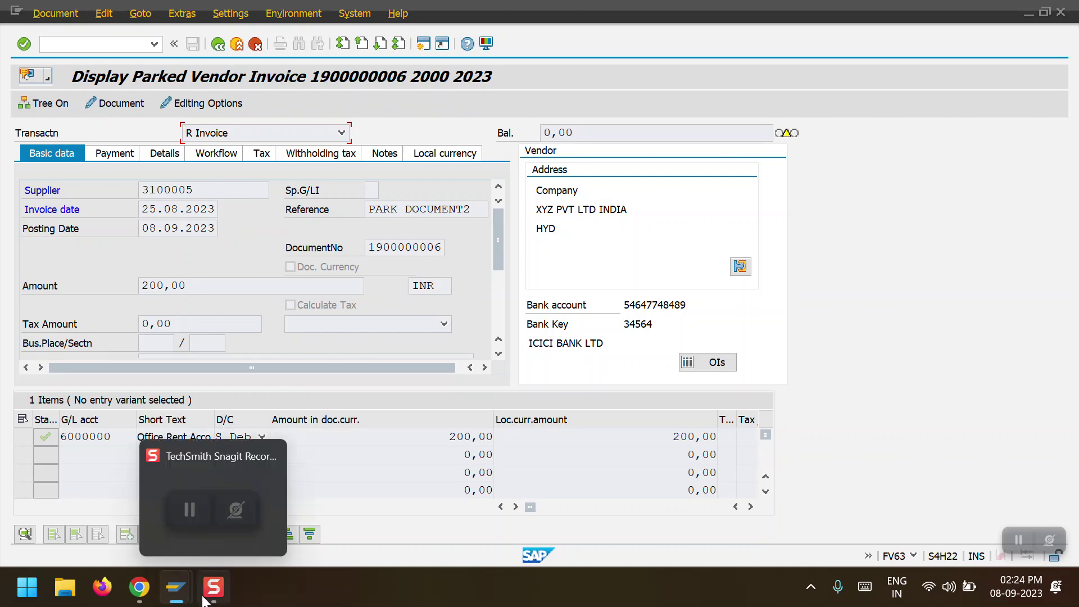
# Refresh the vendor line item list in the FBL1N session to check the second parked invoice.
pyautogui.moveTo(176, 587)
pyautogui.click(337, 506)
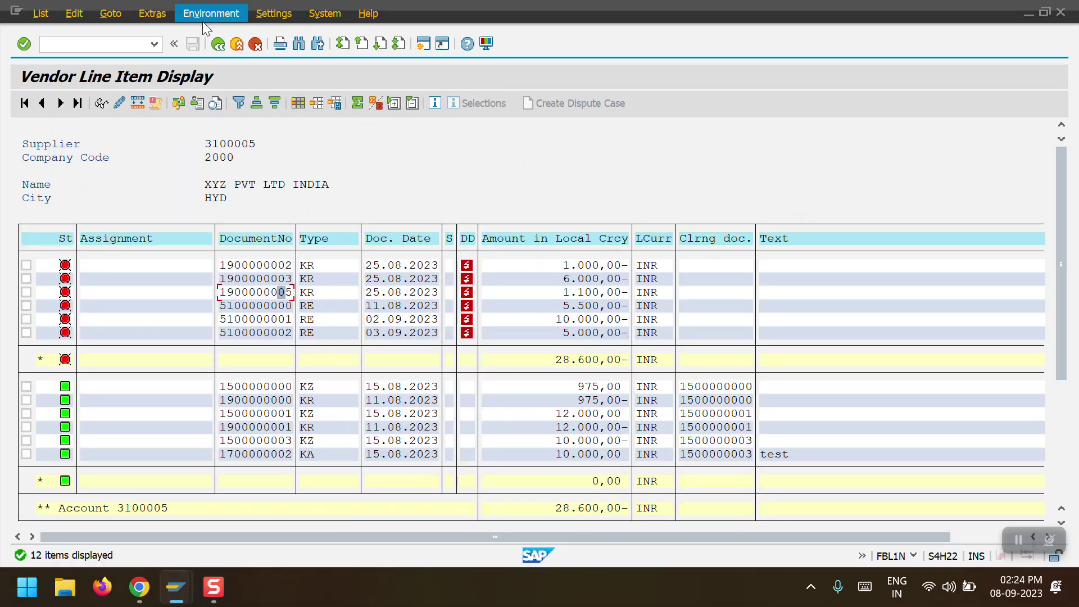
pyautogui.click(35, 14)
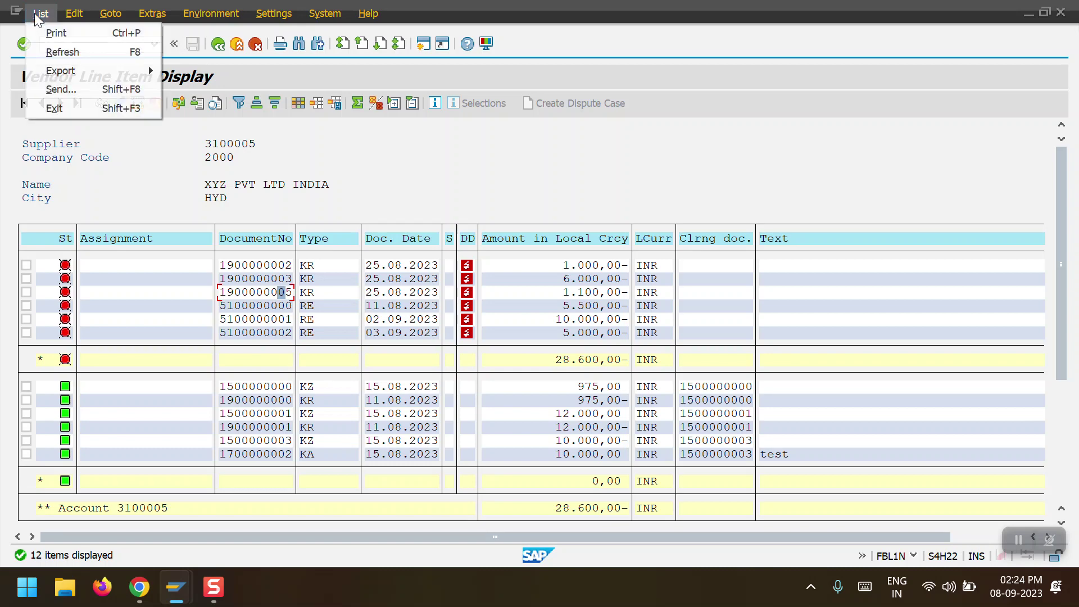
pyautogui.click(51, 56)
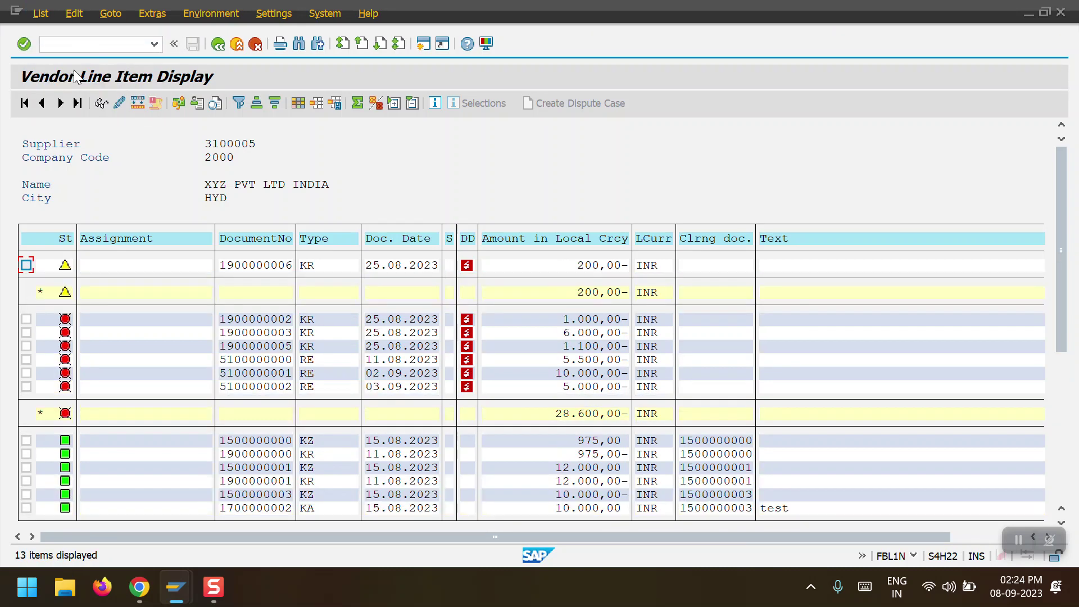
# Run transaction FBV0 from the displayed parked invoice's session and open that invoice in company code 2000, fiscal year 2023, for editing.
pyautogui.doubleClick(506, 287)
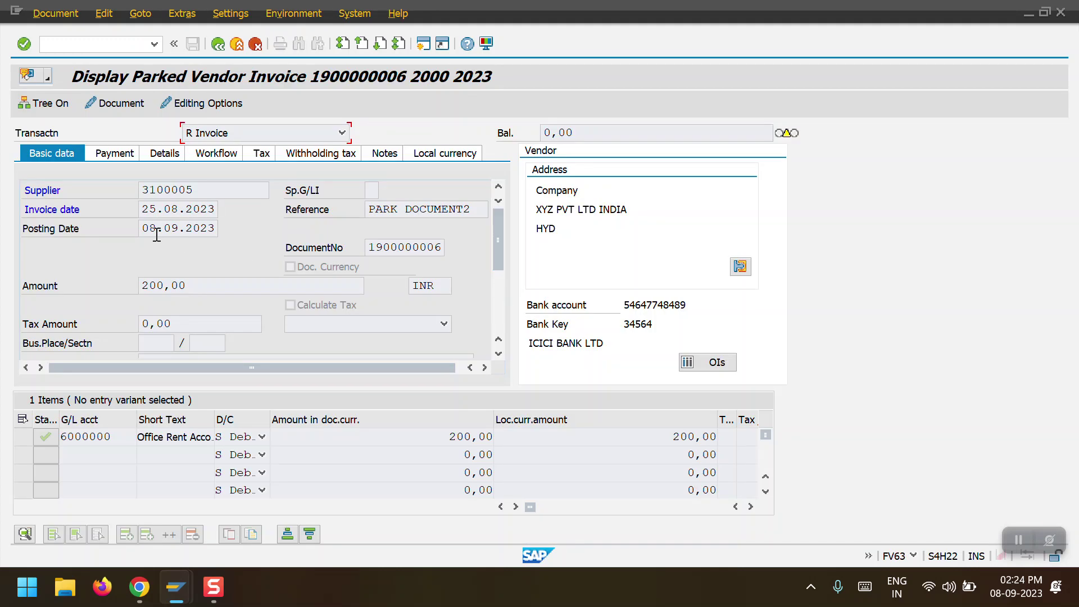
pyautogui.write('/NFB')
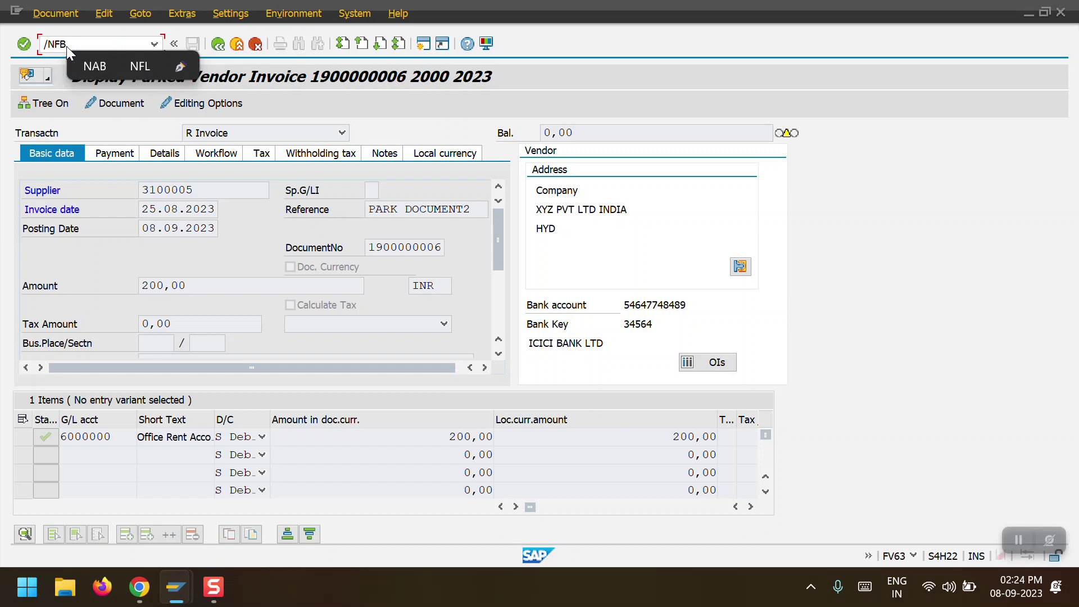
pyautogui.write('V0')
pyautogui.press('Return')
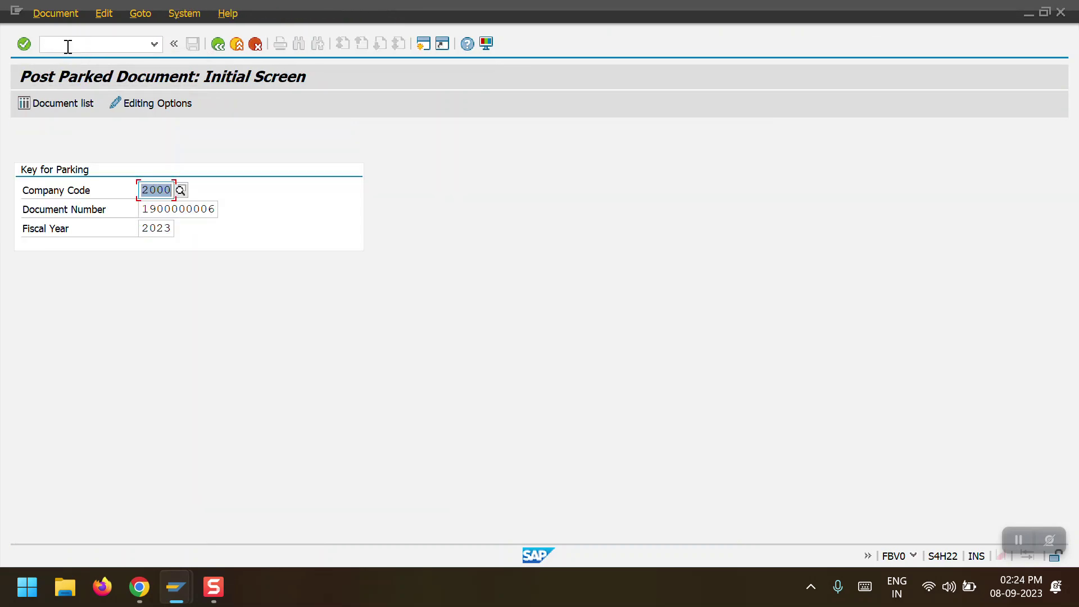
pyautogui.press('Return')
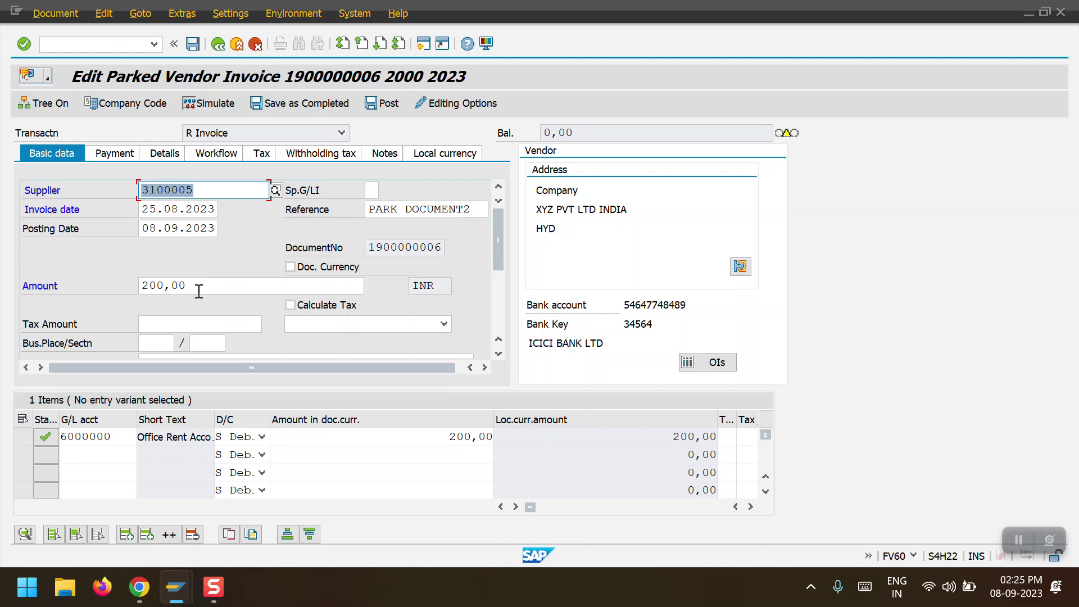
# Locate the Delete Parked Document command for the open parked invoice without executing it.
pyautogui.click(56, 15)
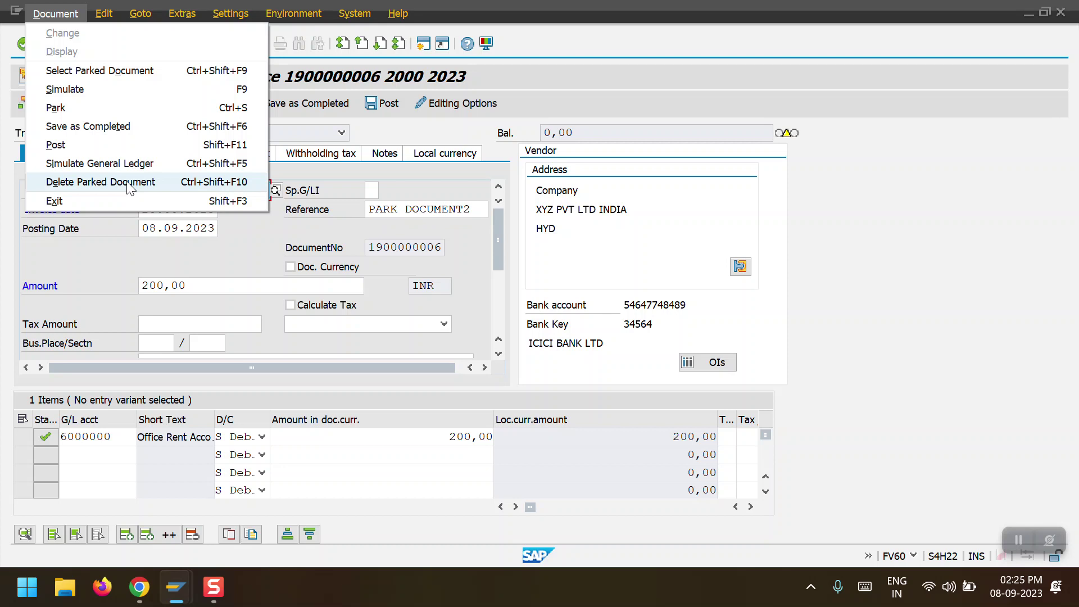
pyautogui.click(117, 247)
pyautogui.moveTo(175, 588)
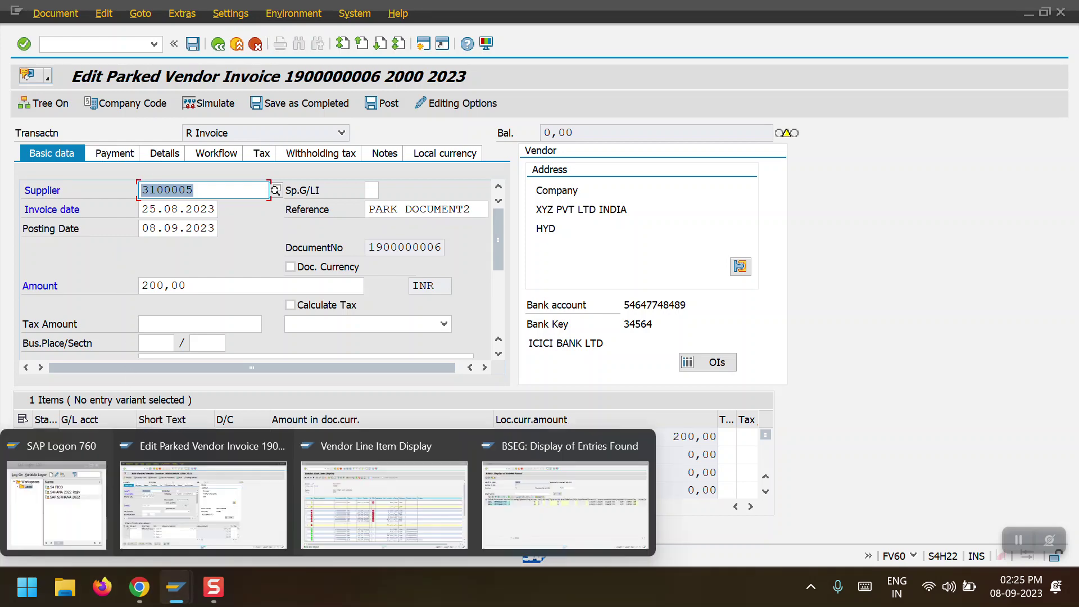
# Switch to the SE16N session, return from the BSEG results to the selection, and set the table to BKPF.
pyautogui.click(498, 520)
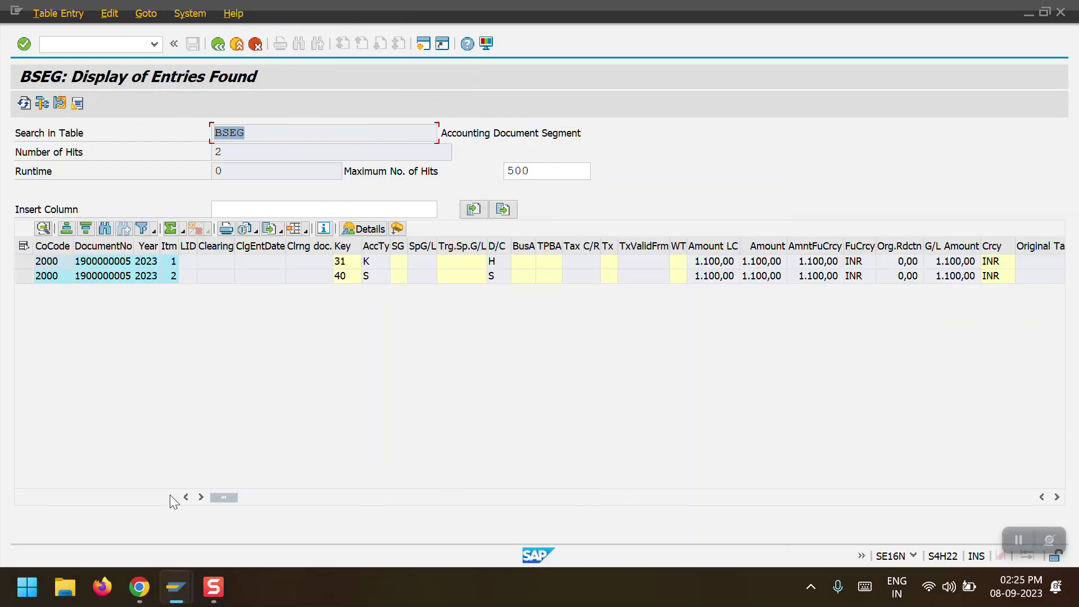
pyautogui.moveTo(180, 597)
pyautogui.click(383, 506)
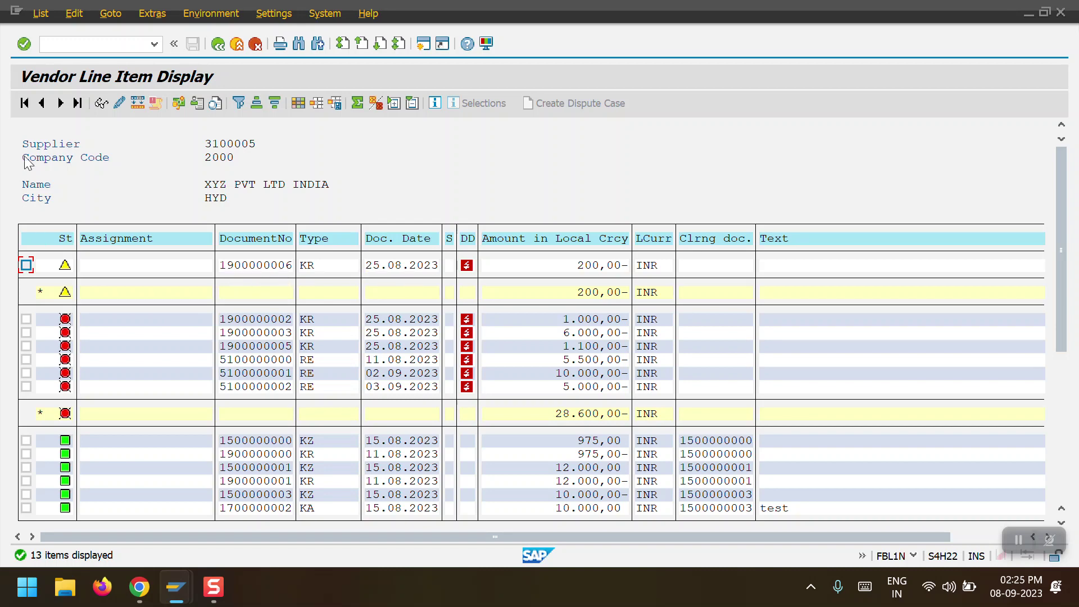
pyautogui.moveTo(176, 594)
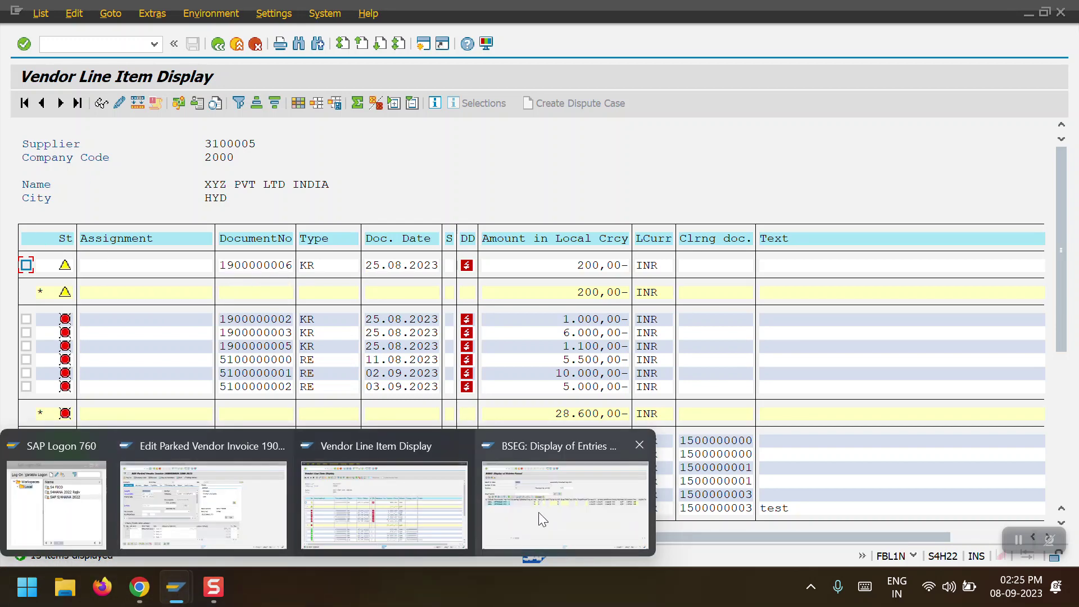
pyautogui.click(531, 511)
pyautogui.click(217, 45)
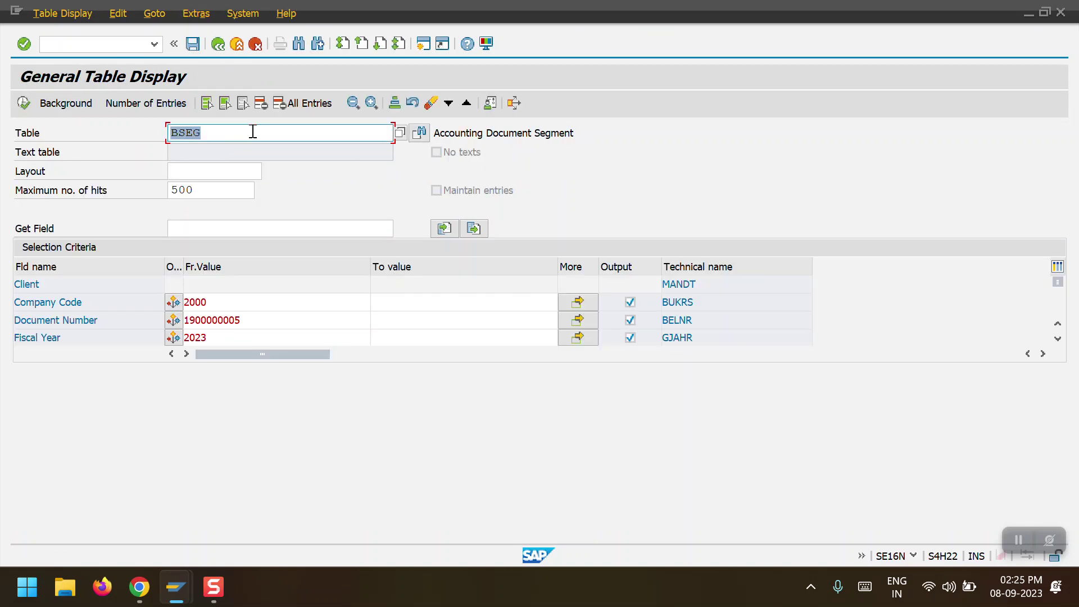
pyautogui.write('BKPF')
pyautogui.press('Return')
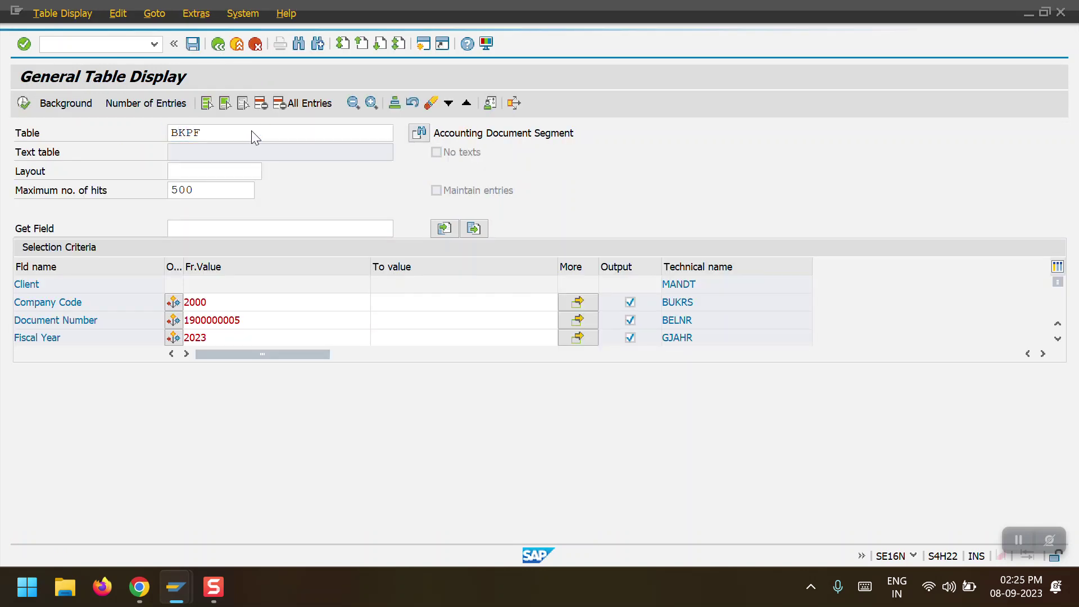
# Query BKPF for the second parked invoice's document number in company code 2000, fiscal year 2023.
pyautogui.click(193, 301)
pyautogui.click(210, 352)
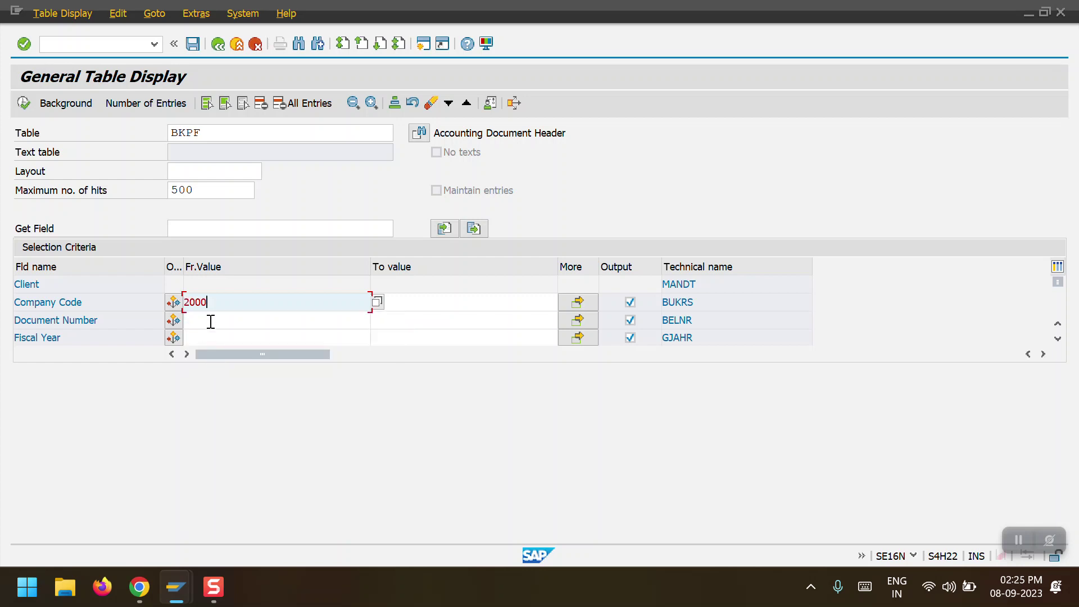
pyautogui.click(208, 320)
pyautogui.click(231, 337)
pyautogui.press('BackSpace')
pyautogui.write('6')
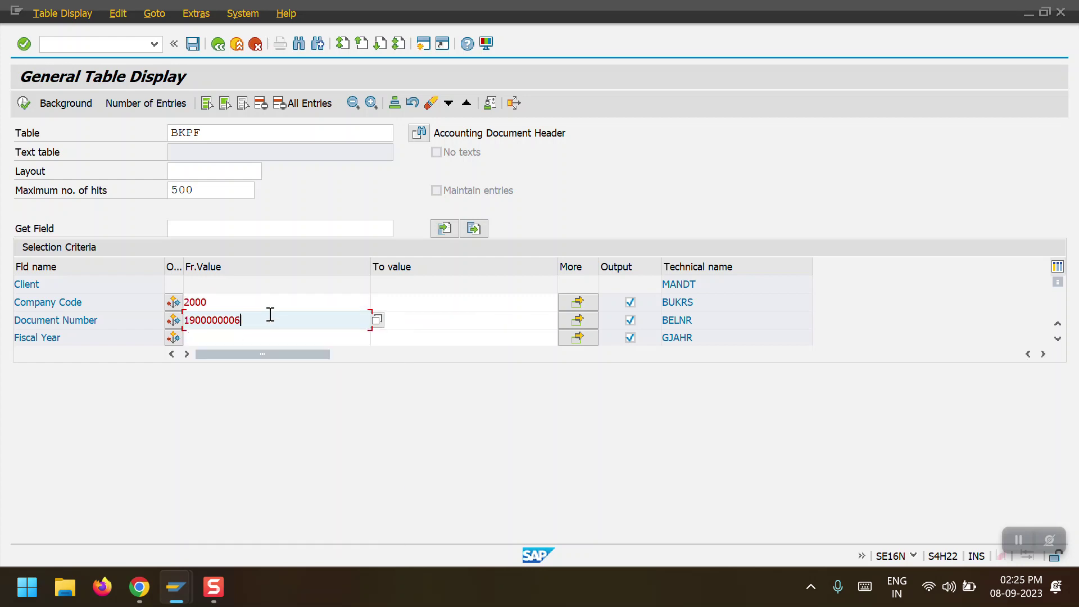
pyautogui.click(207, 337)
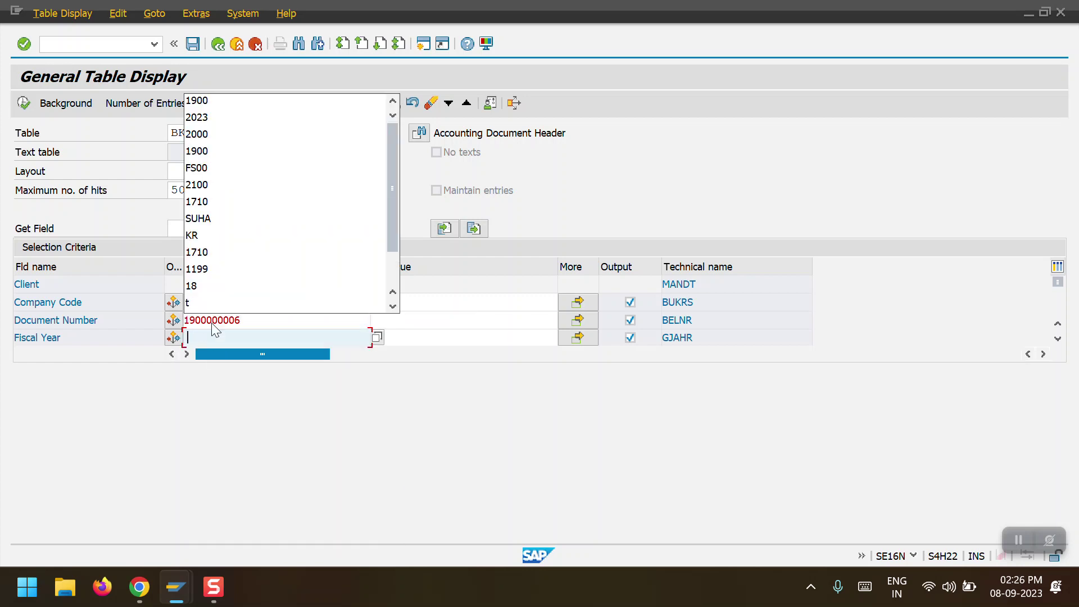
pyautogui.click(222, 115)
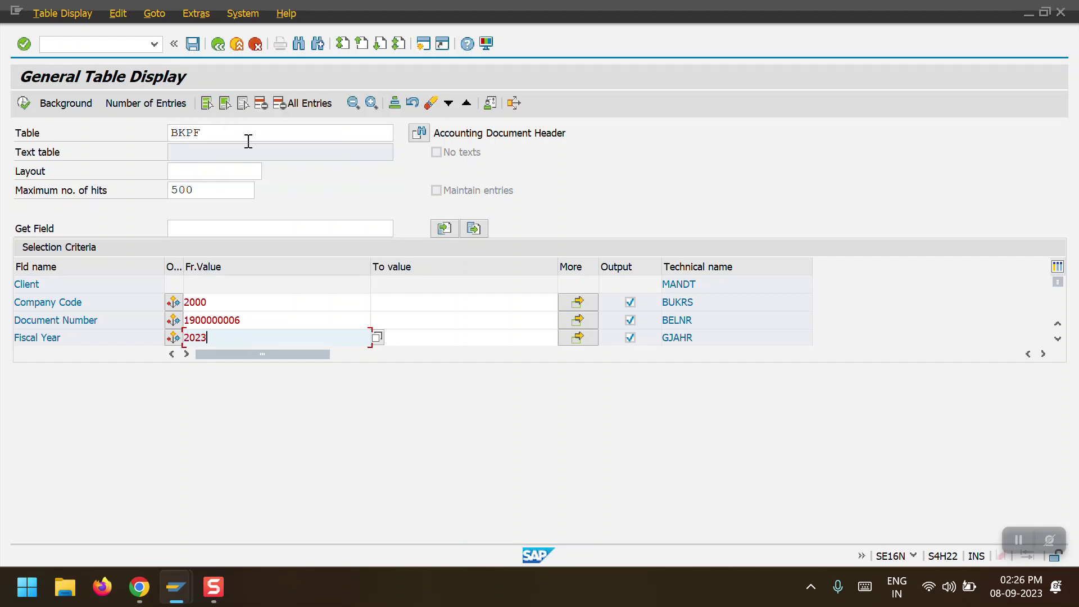
pyautogui.click(23, 102)
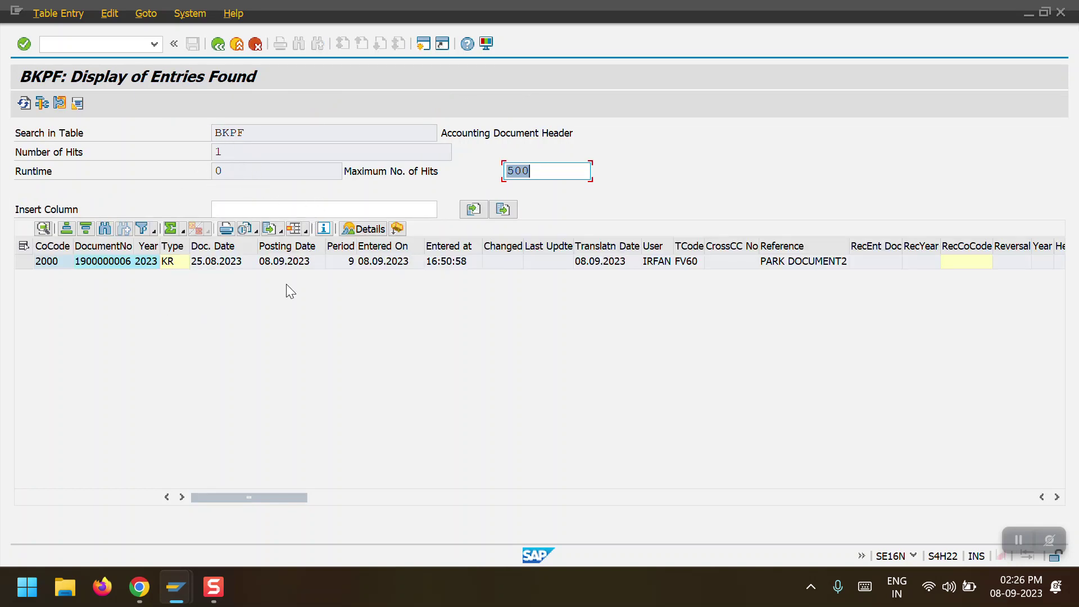
# Return to the parked invoice's editing session, delete the parked document, and confirm the deletion.
pyautogui.hotkey('alt', 'Tab')
pyautogui.moveTo(176, 586)
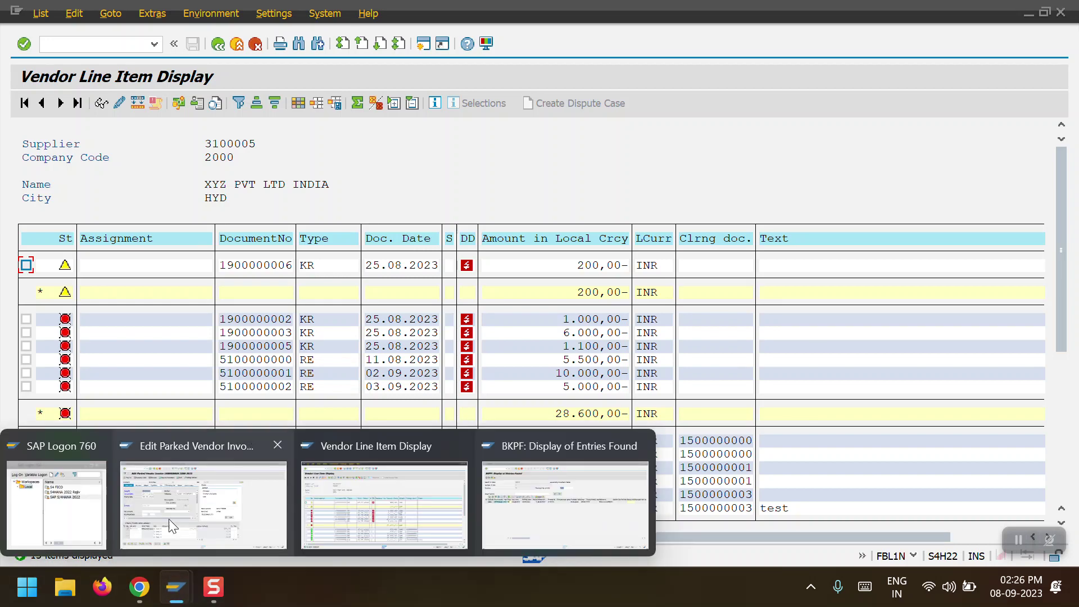
pyautogui.click(212, 494)
pyautogui.click(58, 12)
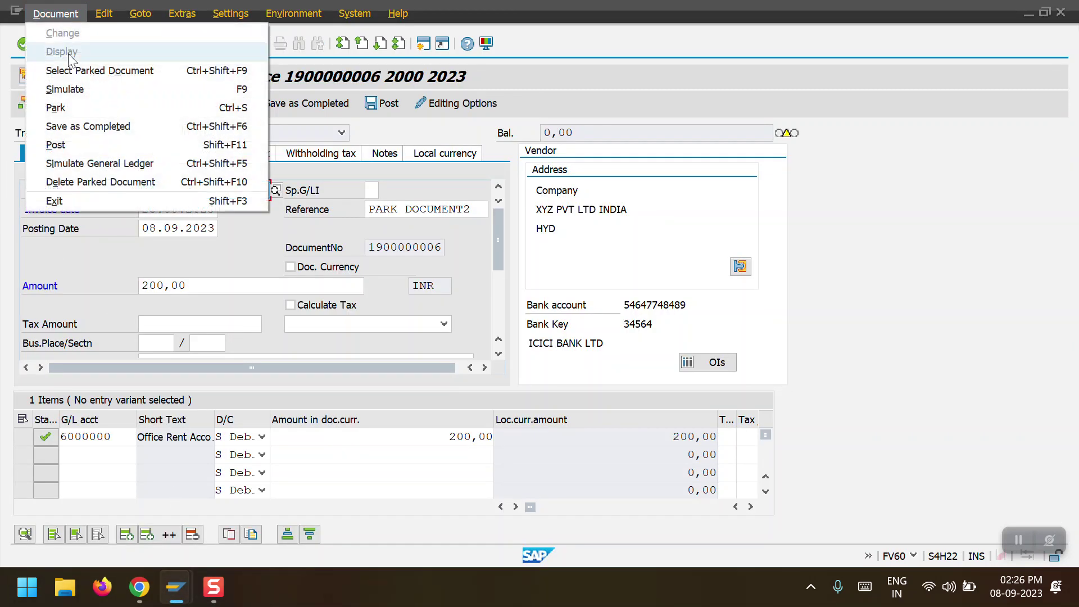
pyautogui.click(99, 186)
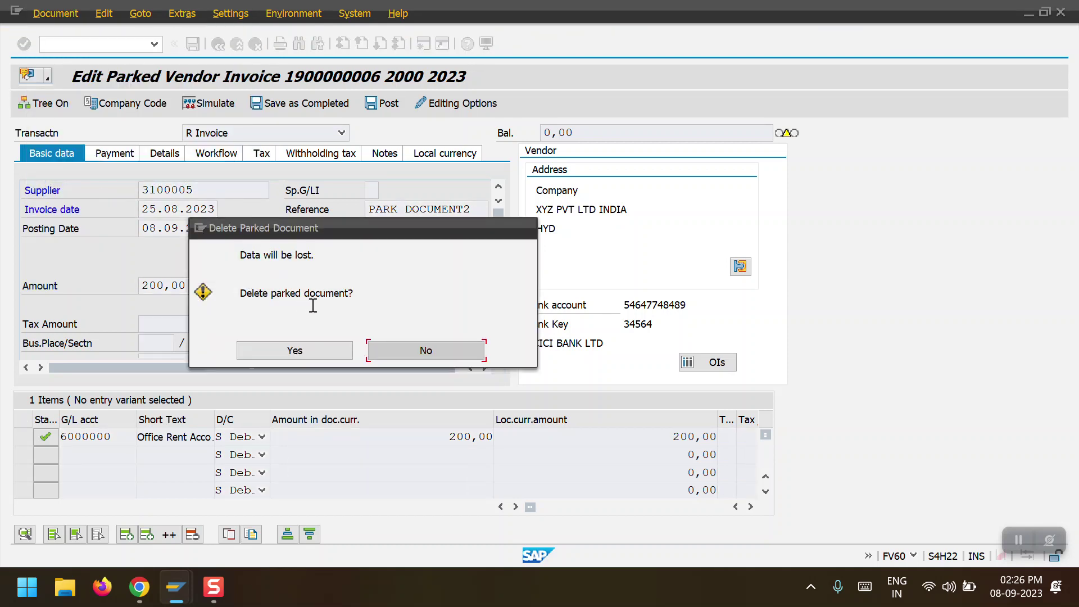
pyautogui.click(301, 356)
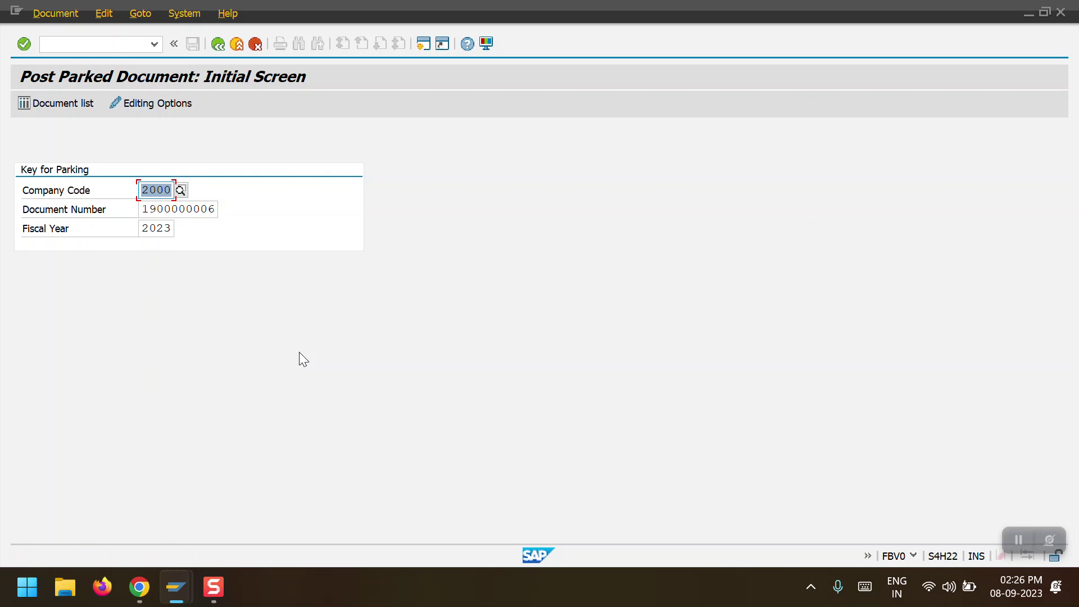
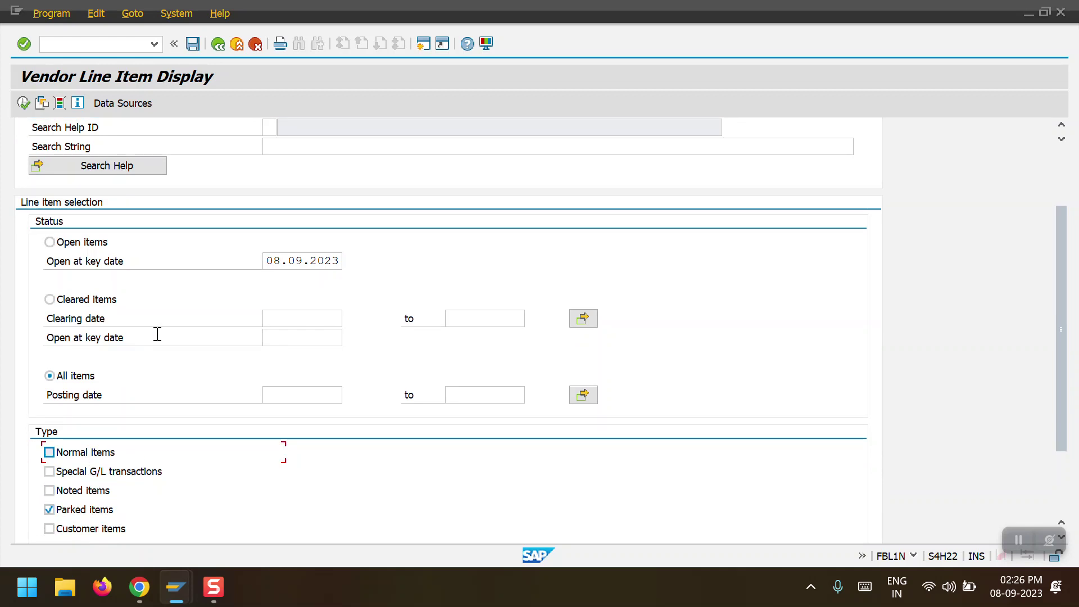
# Run the FBL1N selection for parked items and rerun the BKPF query to check the deleted invoice.
pyautogui.click(24, 103)
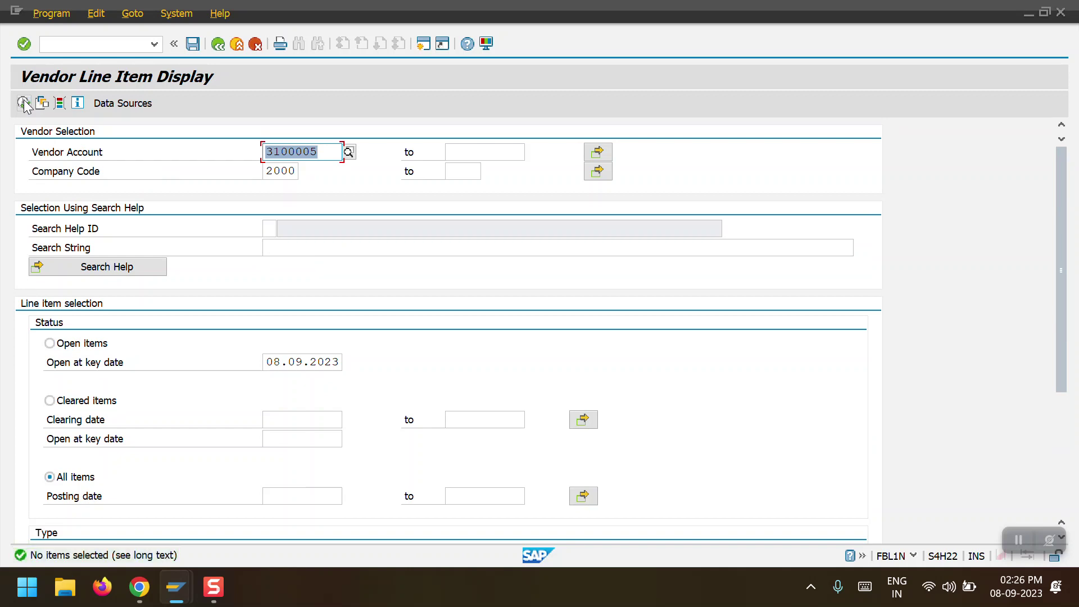
pyautogui.moveTo(176, 588)
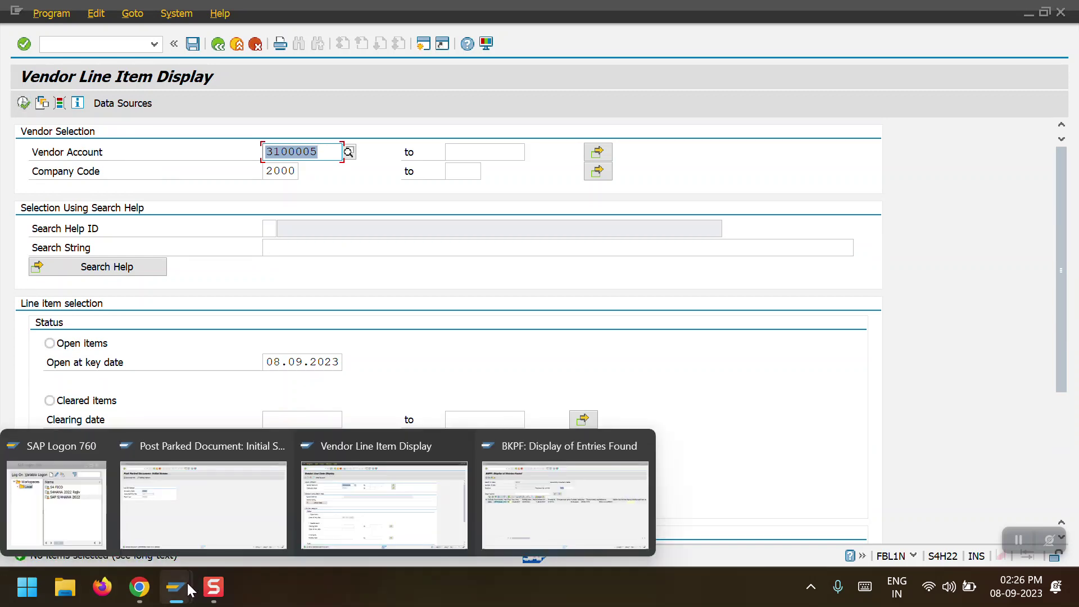
pyautogui.click(559, 496)
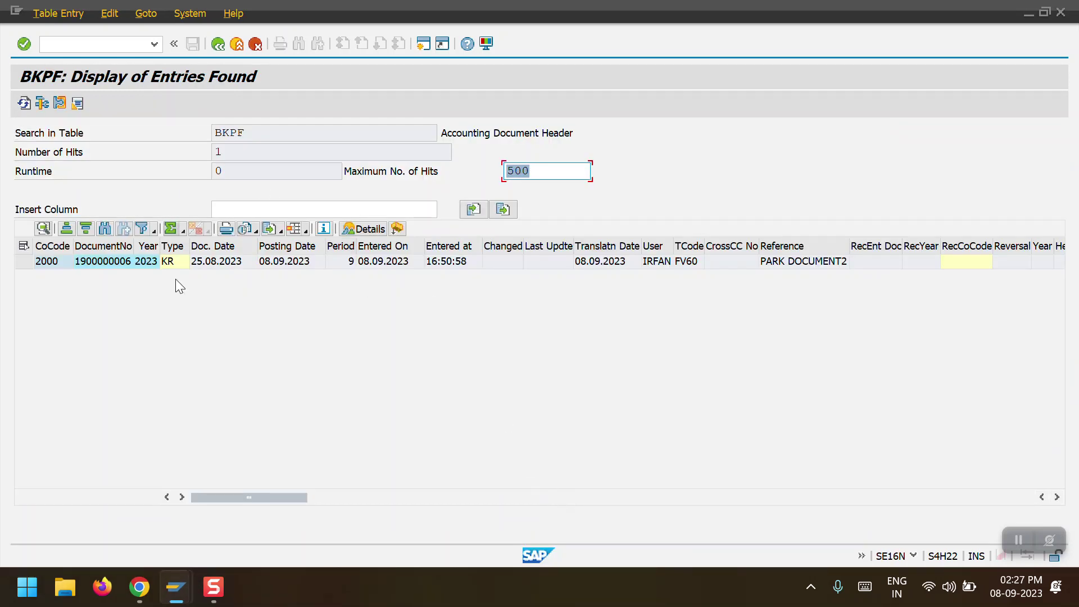
pyautogui.click(23, 104)
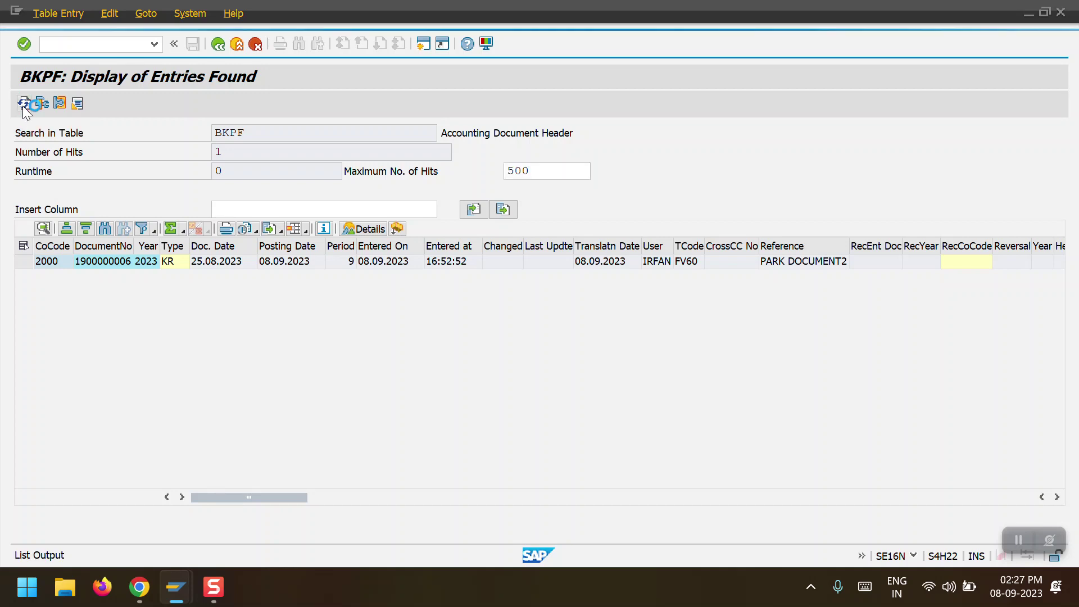
pyautogui.click(221, 47)
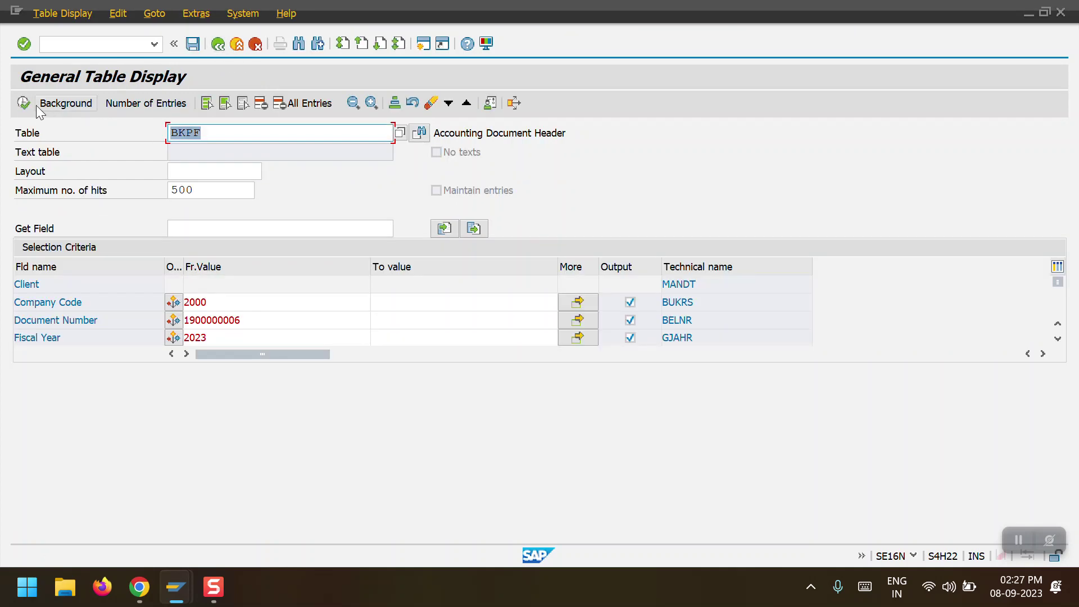
pyautogui.click(23, 102)
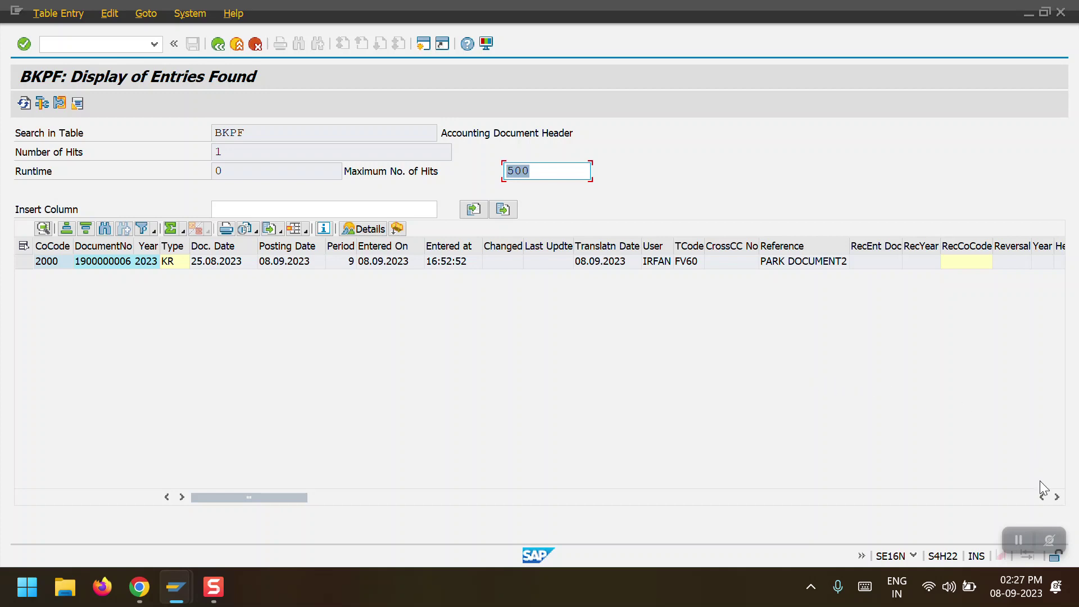
# Widen the Document Status column in the BKPF results so its full heading can be read.
pyautogui.click(1056, 497)
pyautogui.click(1056, 496)
pyautogui.click(1056, 497)
pyautogui.click(1056, 497)
pyautogui.click(1057, 496)
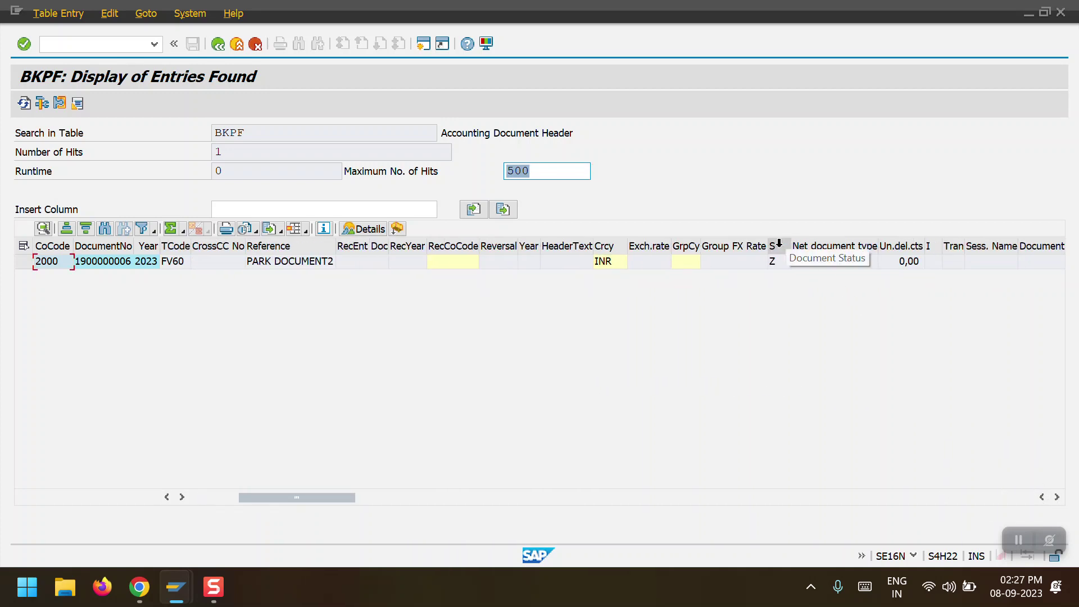
pyautogui.click(774, 248)
pyautogui.moveTo(789, 253); pyautogui.dragTo(831, 262)
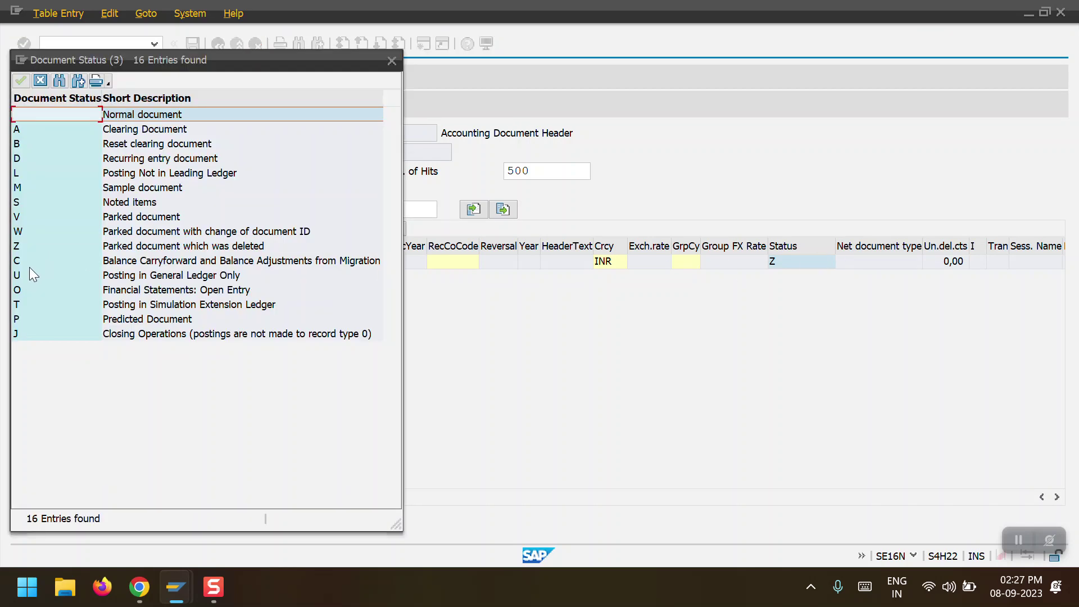
# Look up the meaning of status Z in the Document Status value list, then close the list.
pyautogui.click(28, 248)
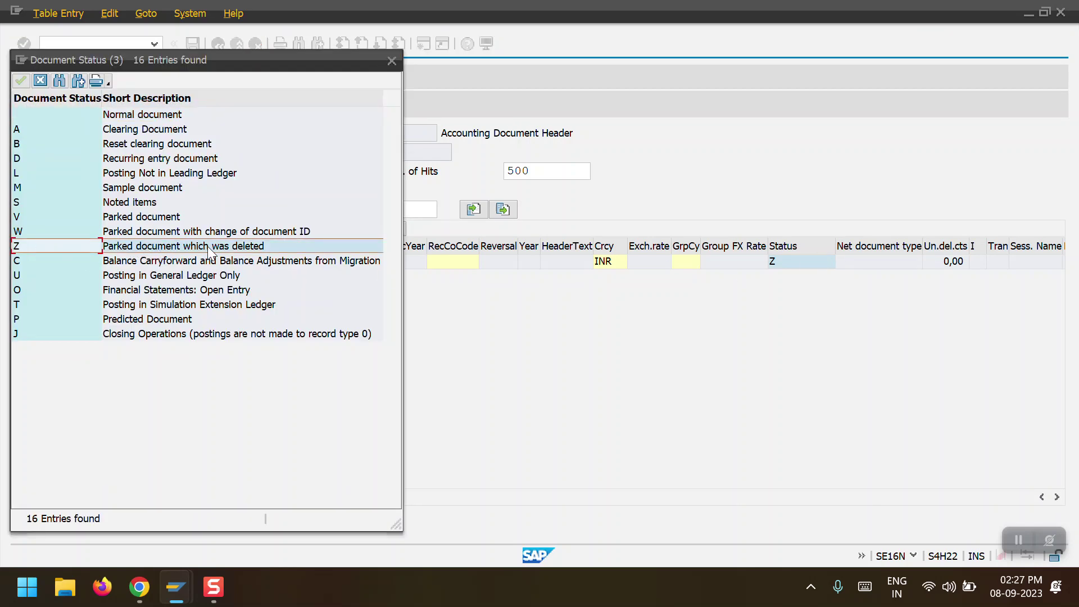
pyautogui.click(248, 248)
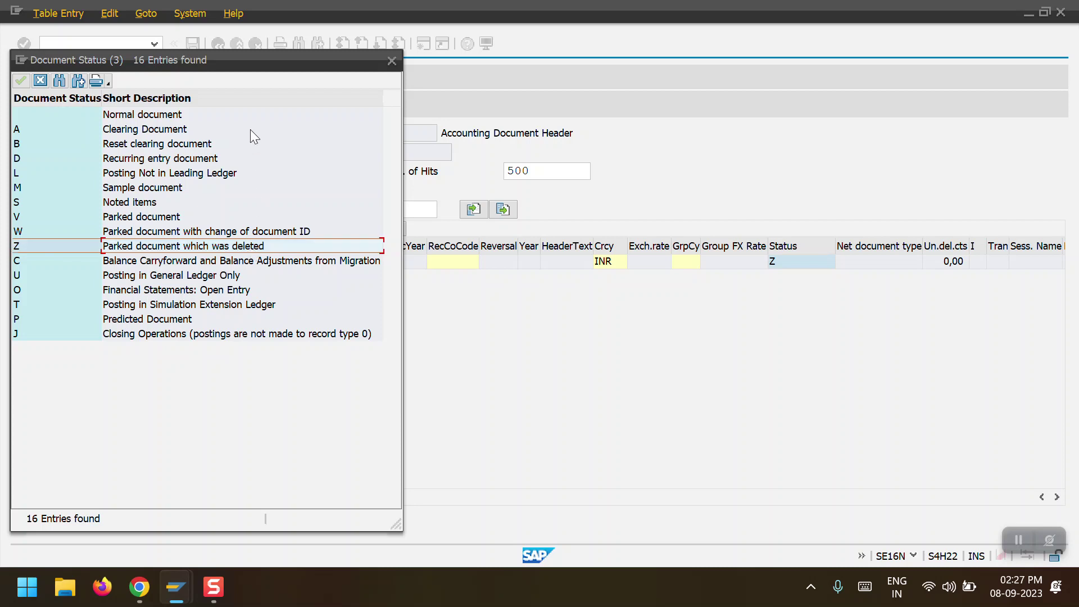
pyautogui.moveTo(225, 62); pyautogui.dragTo(416, 92)
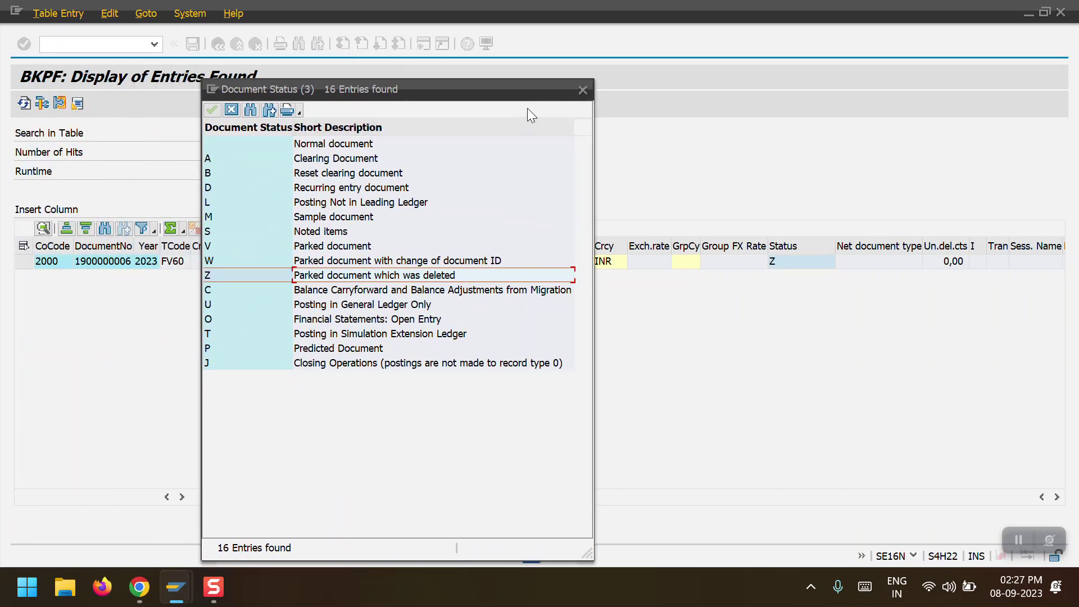
pyautogui.click(583, 90)
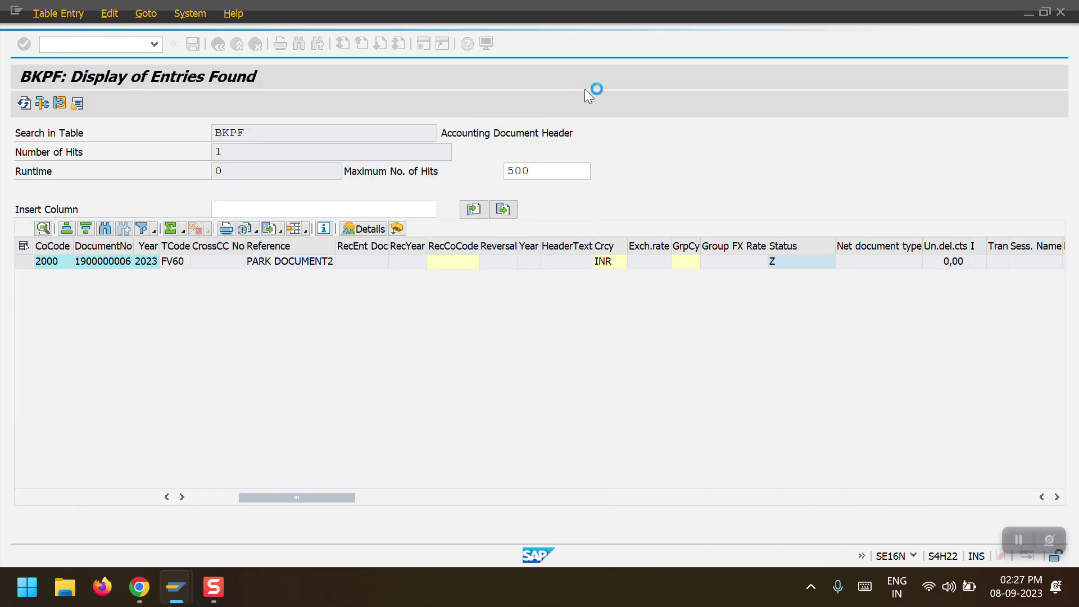